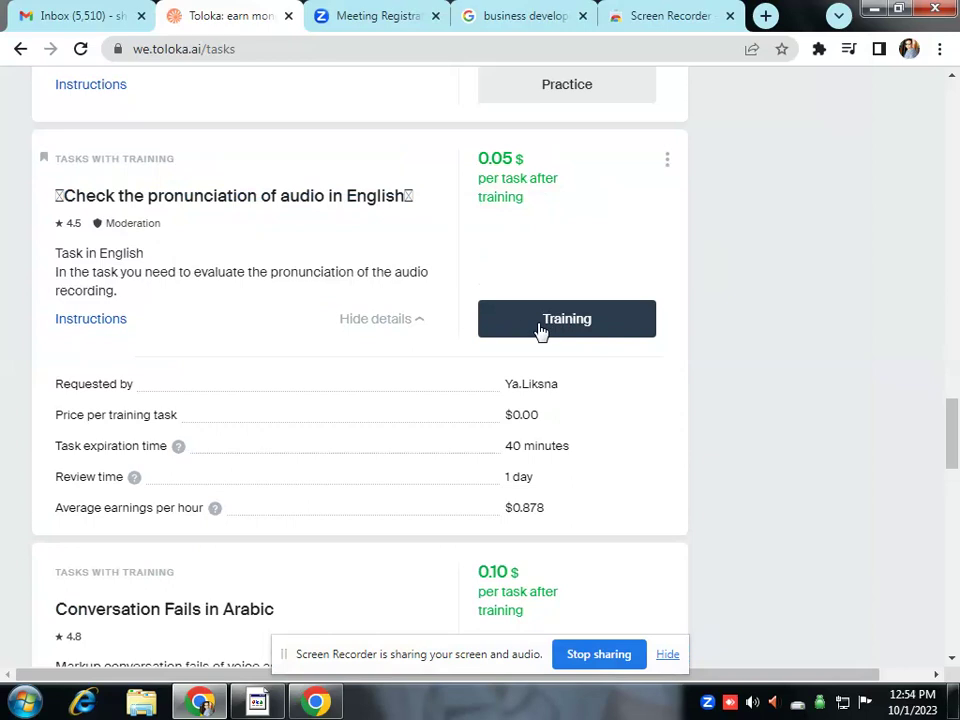
Start the training for "Check the pronunciation of audio in English", read through its instructions and close them.
left_click(540, 330)
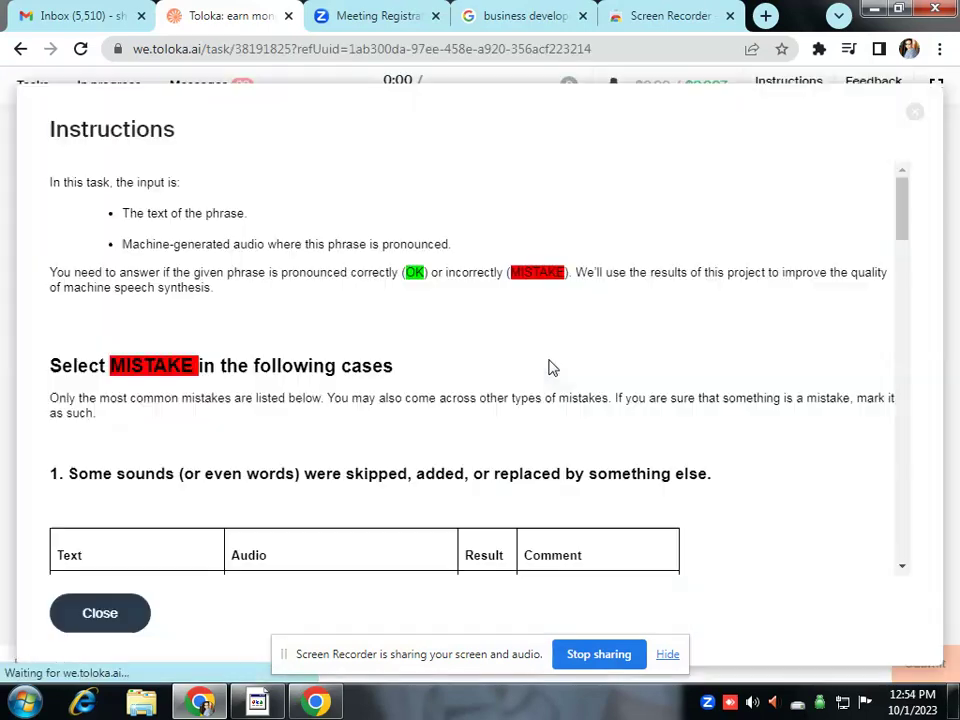
scroll(166, 425, "down", 3)
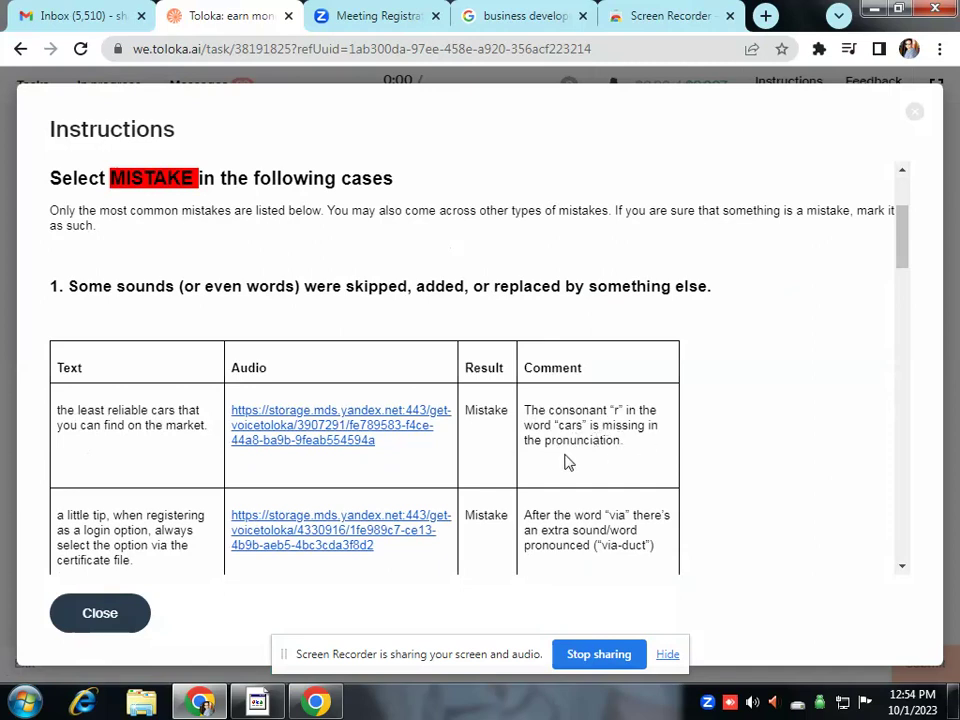
scroll(133, 500, "down", 15)
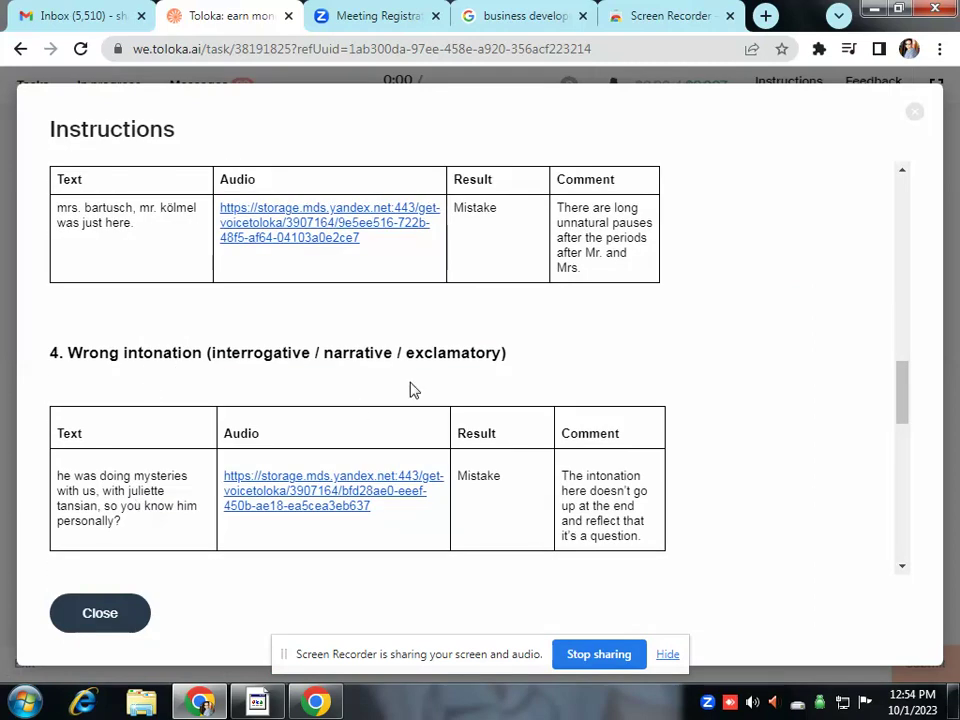
scroll(590, 510, "down", 5)
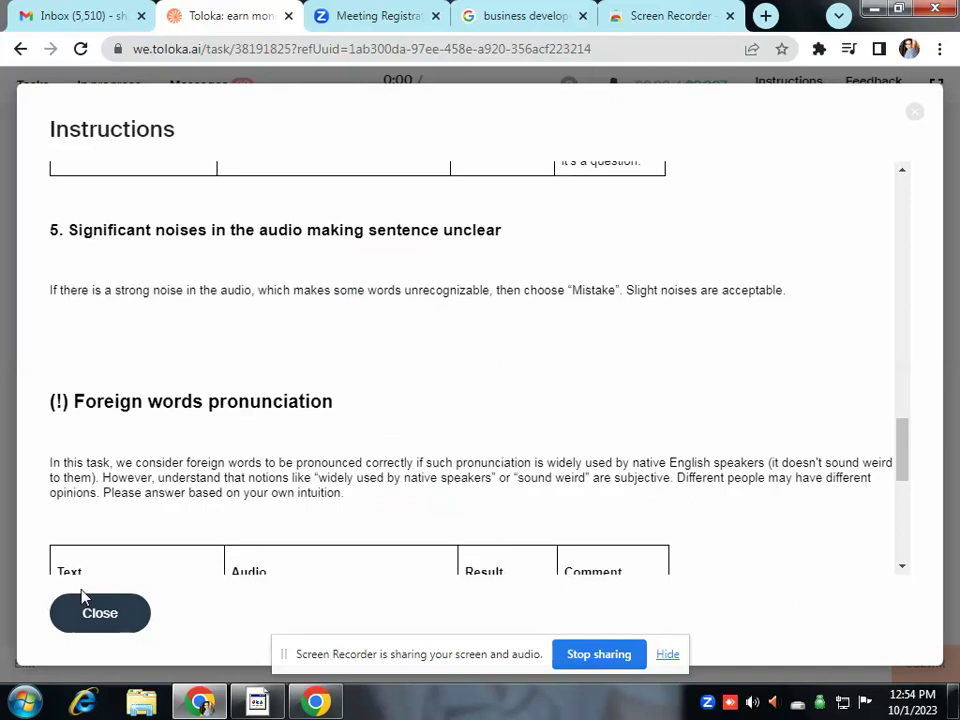
scroll(118, 568, "down", 3)
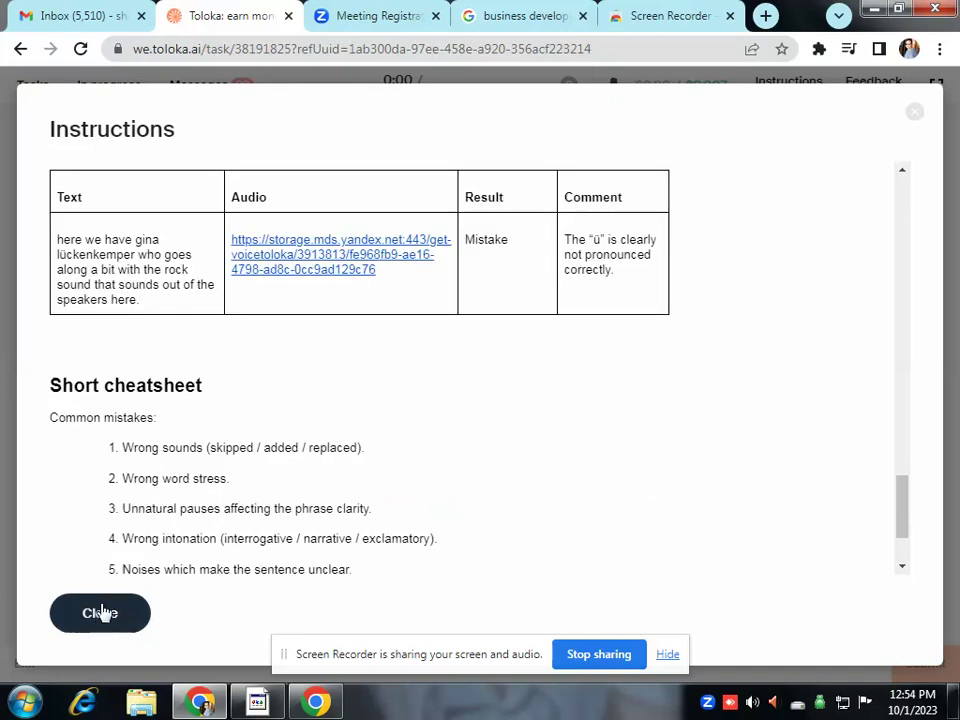
left_click(100, 613)
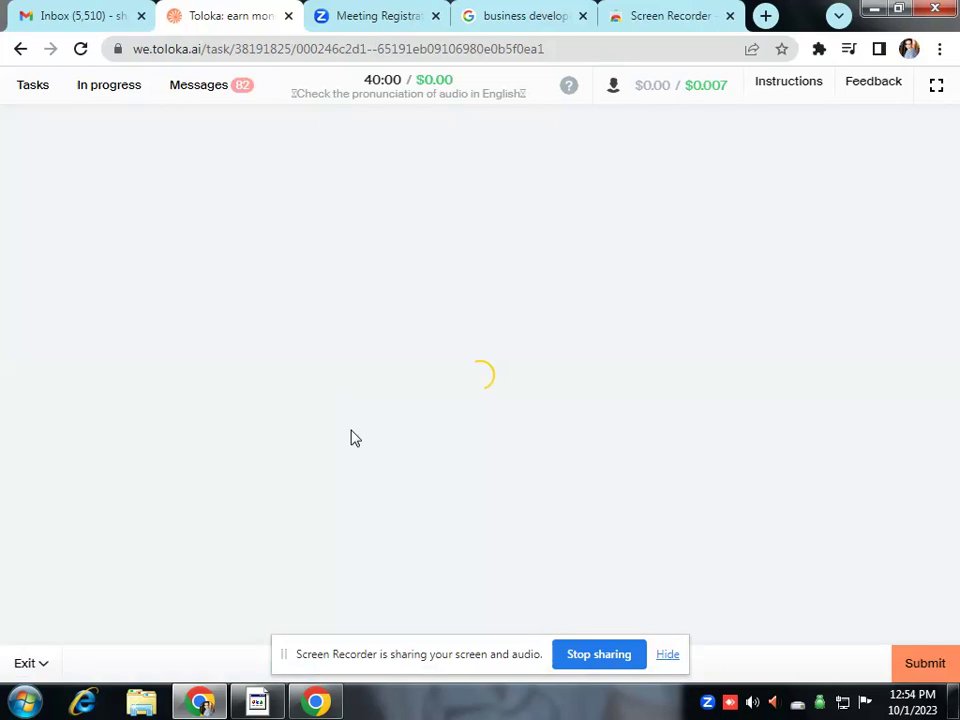
Look over the ten training items, play the first recording and rate its pronunciation as MISTAKE.
scroll(231, 364, "down", 10)
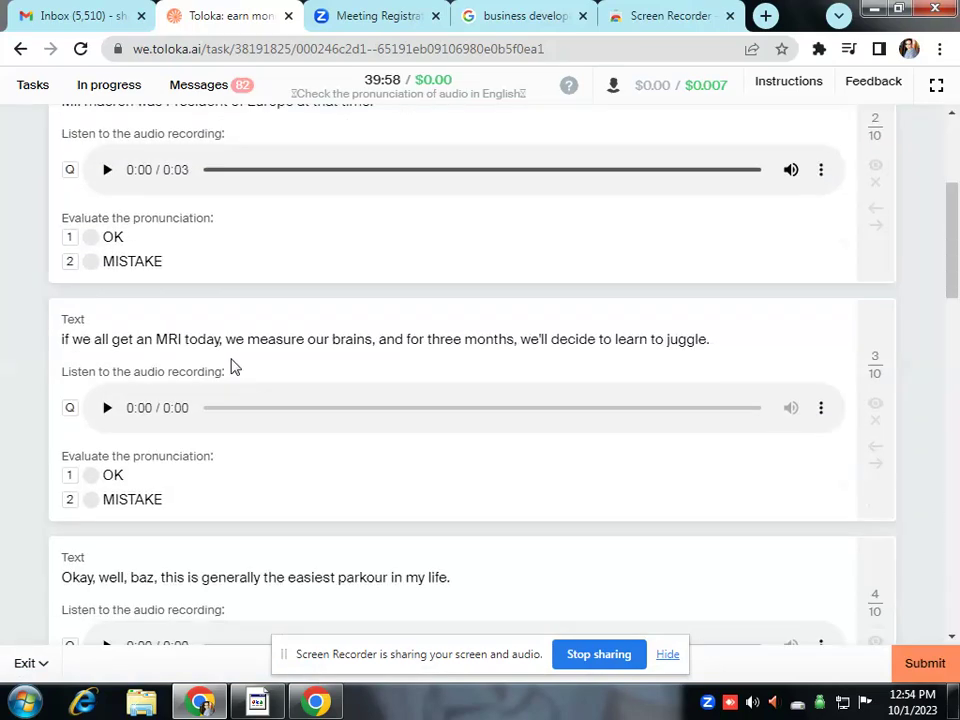
scroll(247, 368, "down", 10)
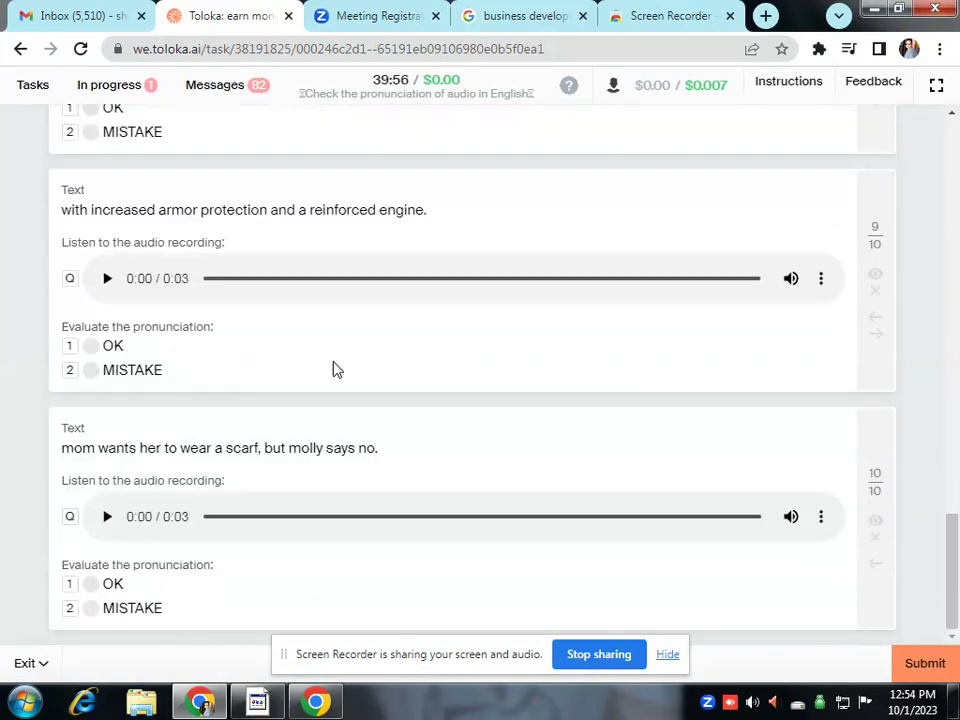
left_click_drag(955, 555, 953, 155)
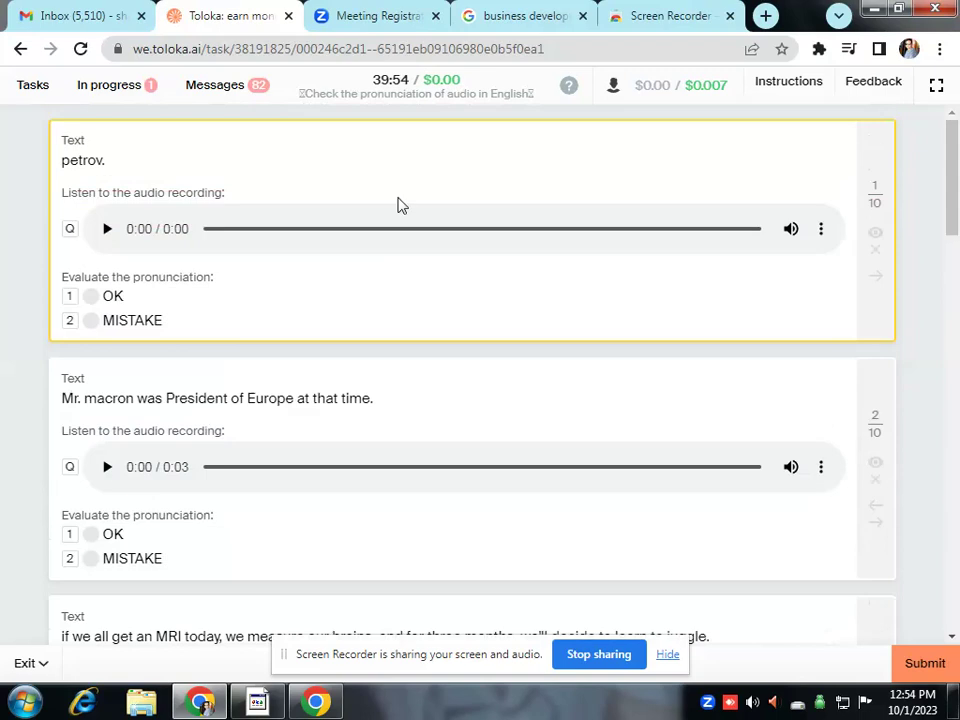
left_click(109, 229)
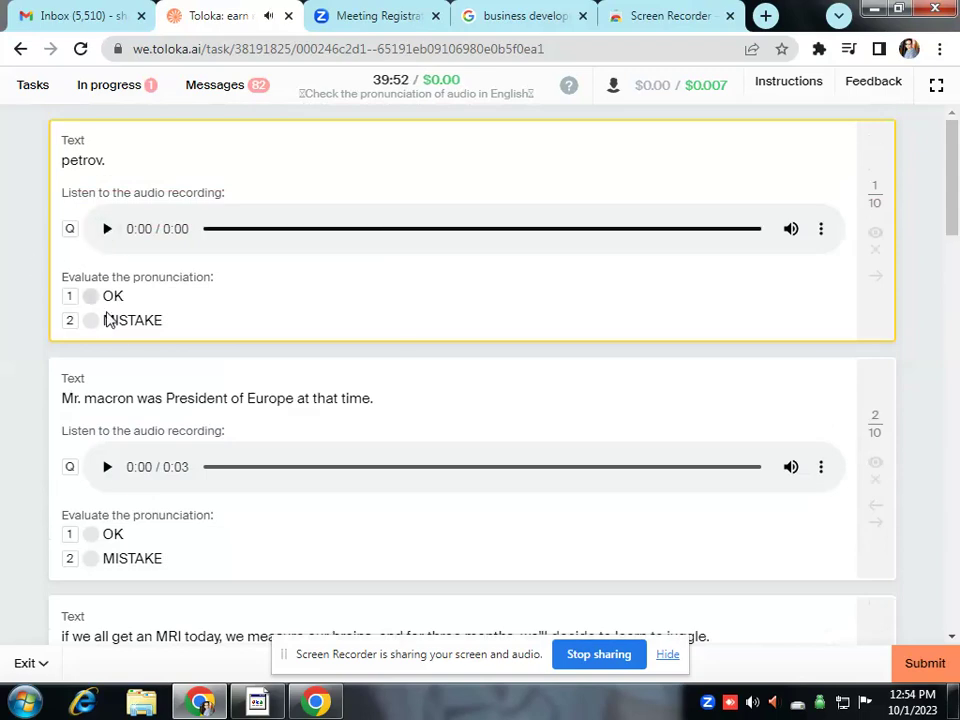
left_click(107, 229)
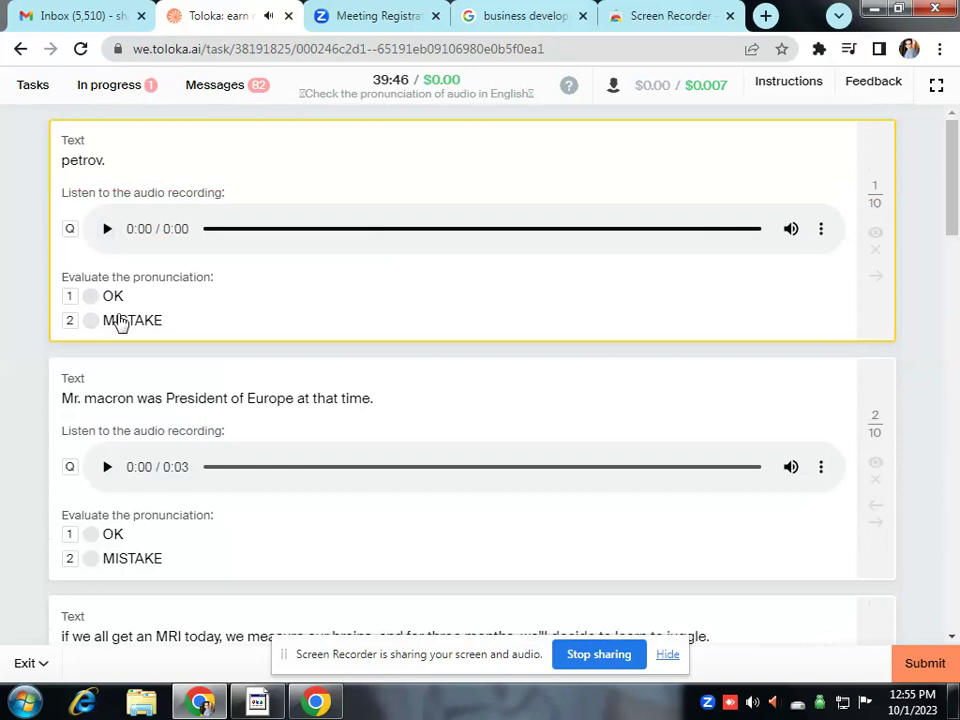
left_click(121, 323)
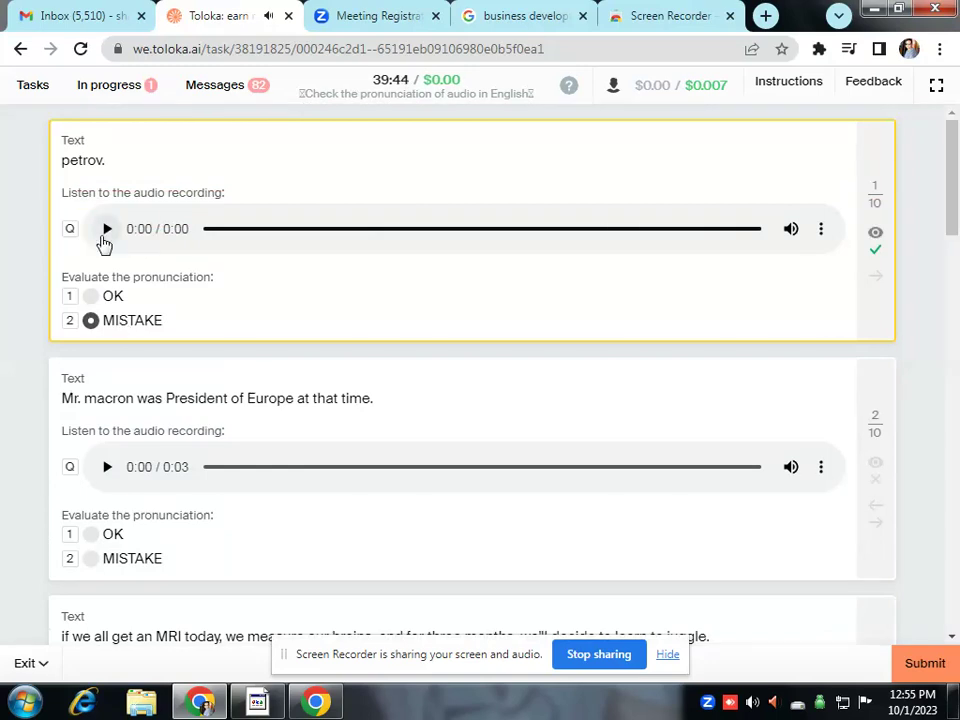
Replay the first two recordings against their texts and rate the pronunciation of both as OK.
left_click(104, 242)
left_click(106, 466)
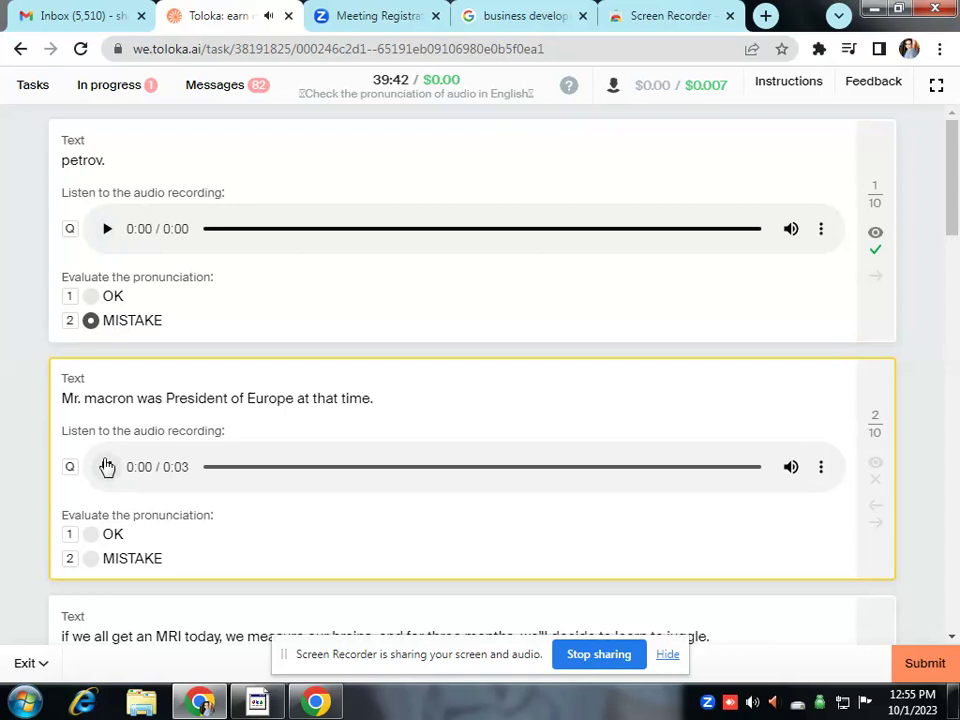
left_click(107, 466)
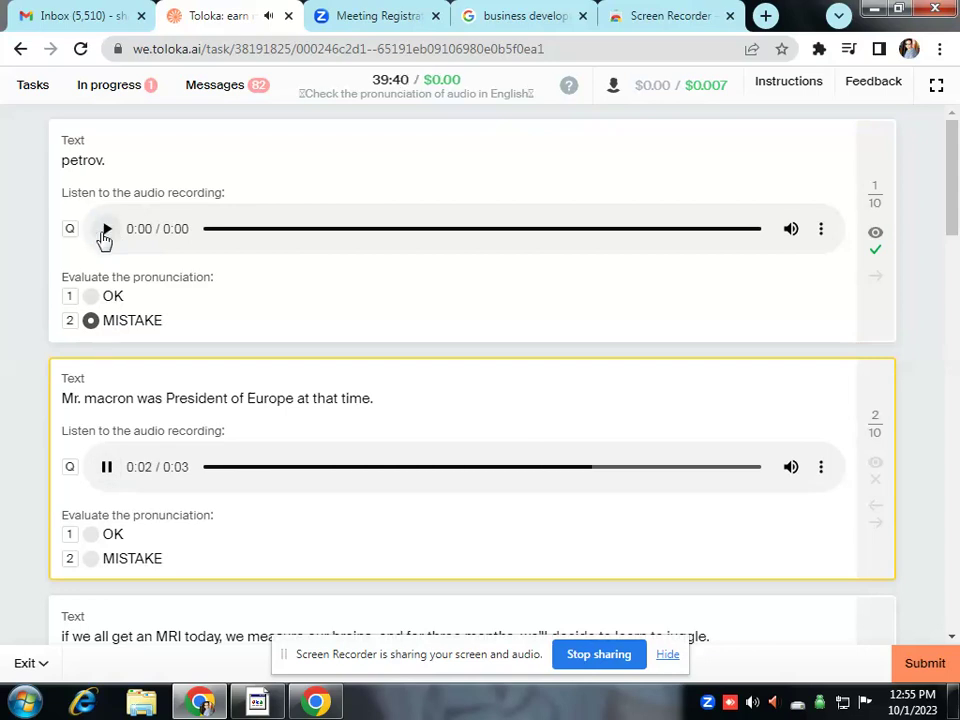
left_click(105, 232)
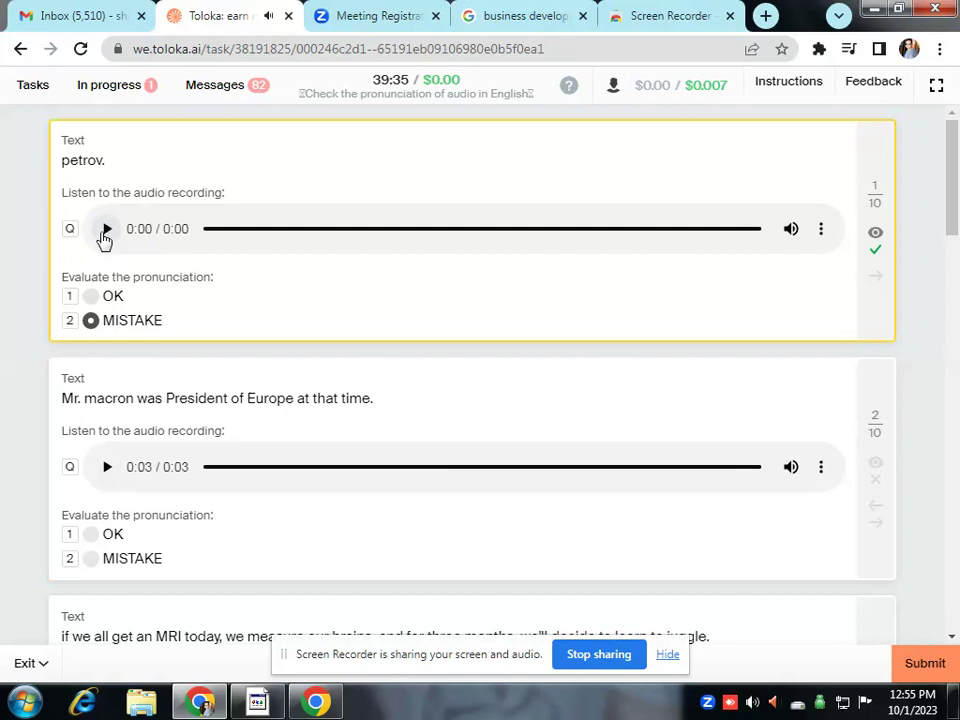
left_click(90, 297)
left_click(106, 467)
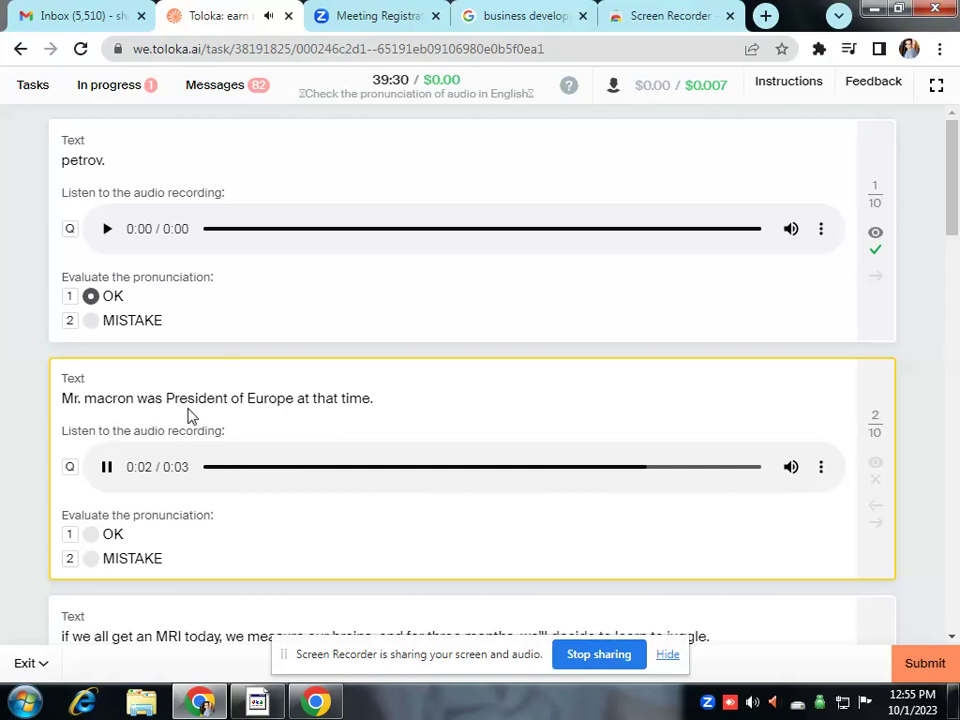
left_click(95, 535)
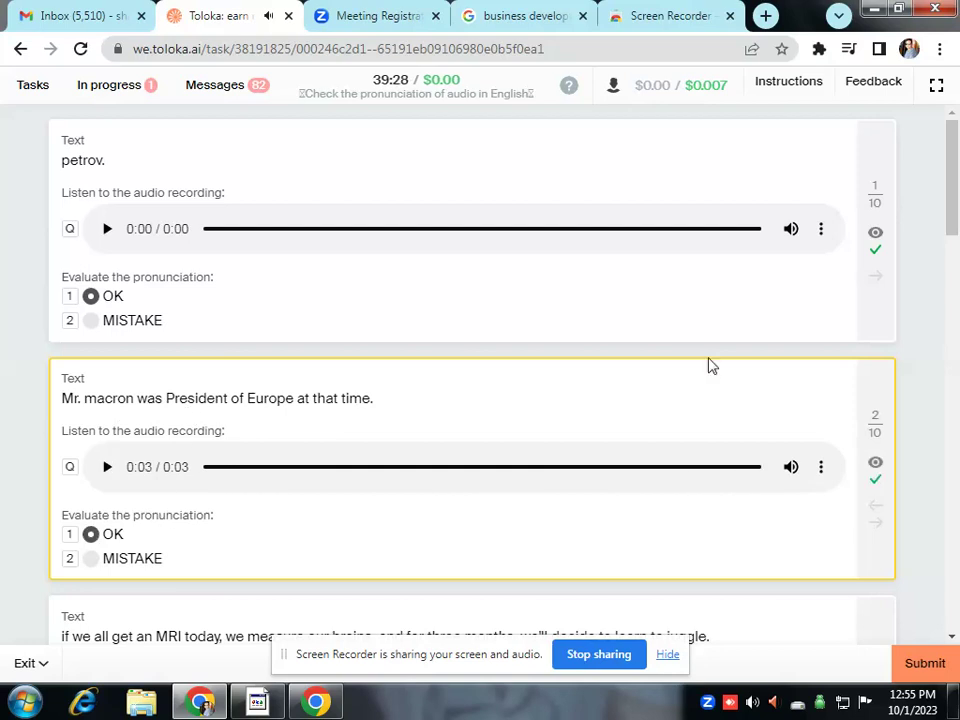
Listen repeatedly to the third recording, about getting an MRI and learning to juggle, and rate it as MISTAKE.
left_click_drag(952, 202, 958, 293)
left_click(107, 272)
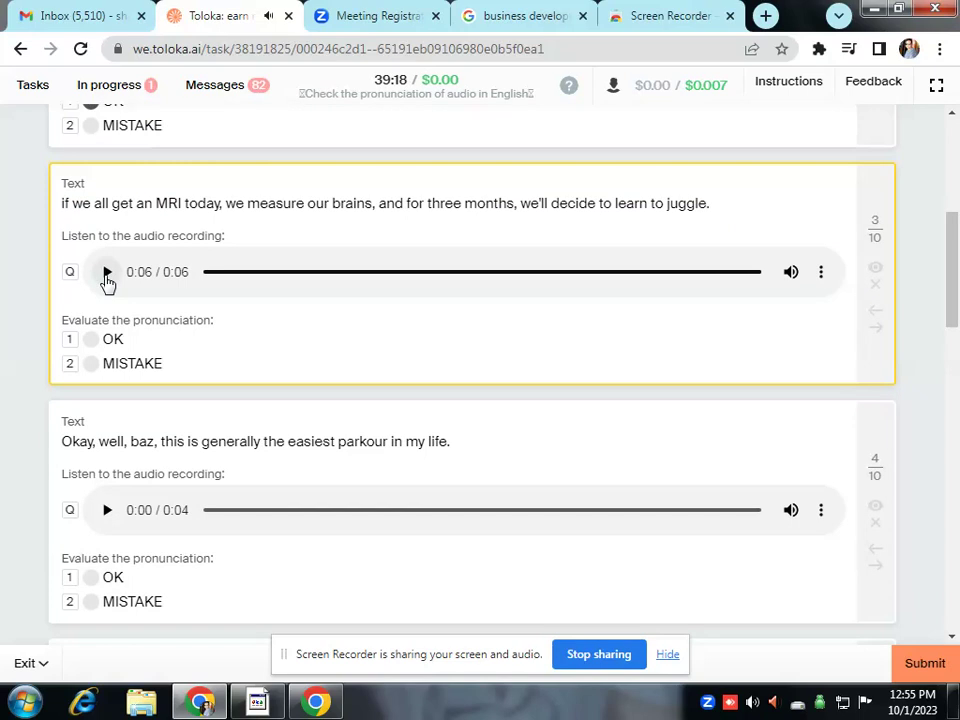
left_click(107, 280)
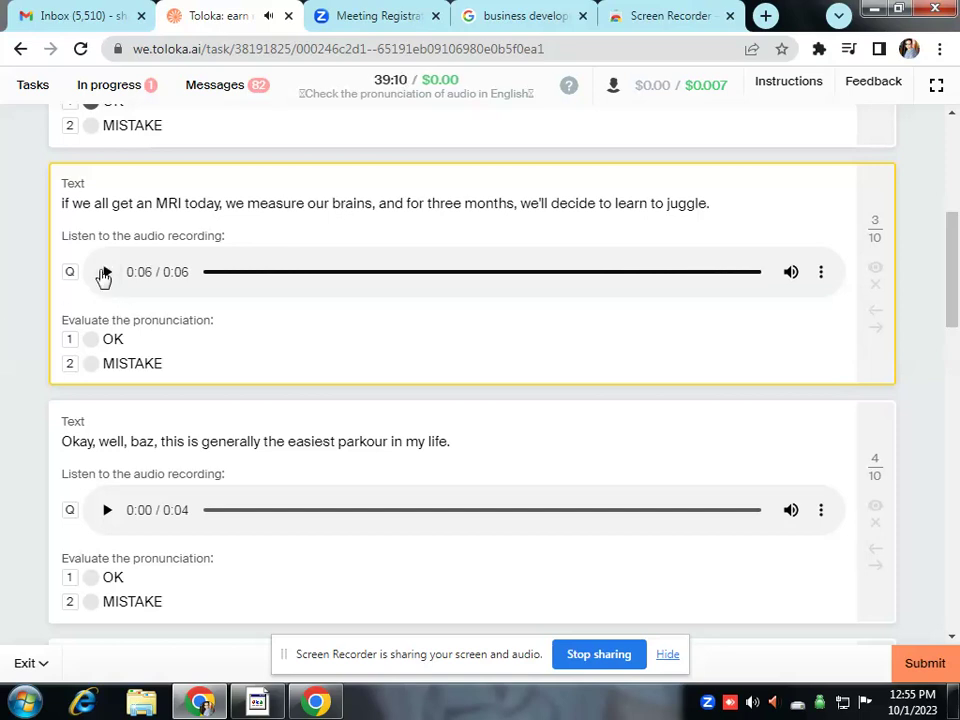
left_click(104, 272)
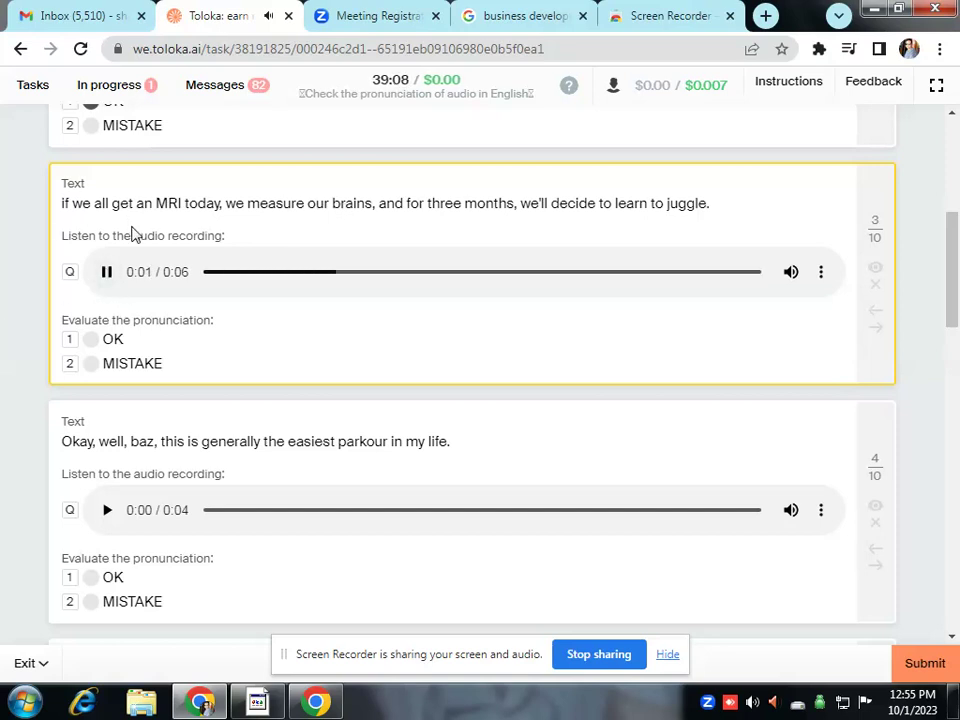
left_click(112, 366)
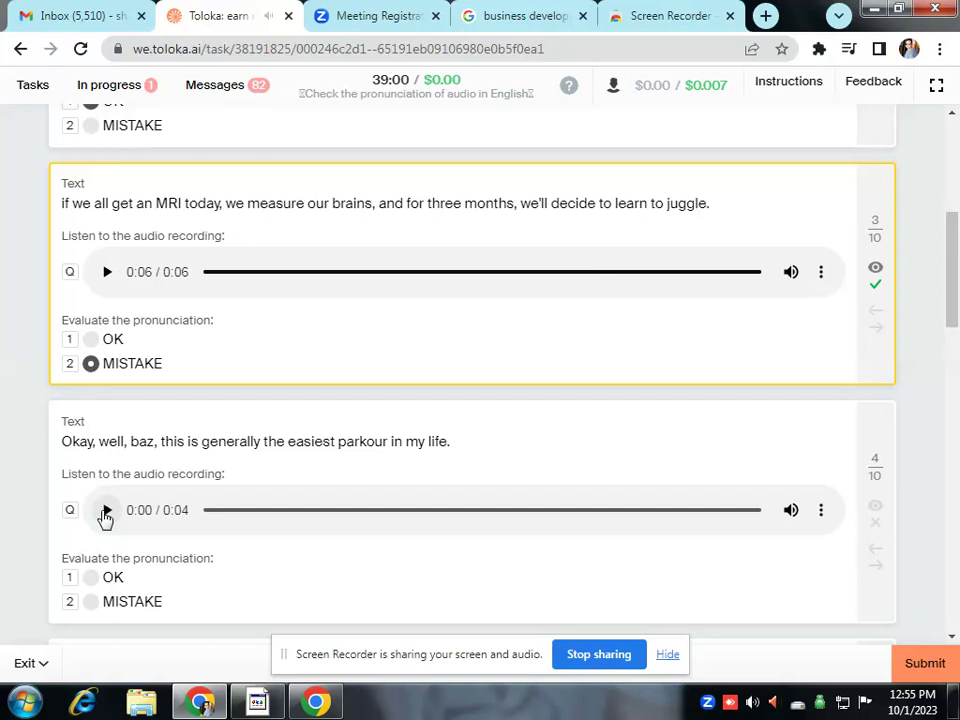
Listen to the fourth recording, about the easiest parkour, and rate its pronunciation as OK.
scroll(105, 514, "down", 4)
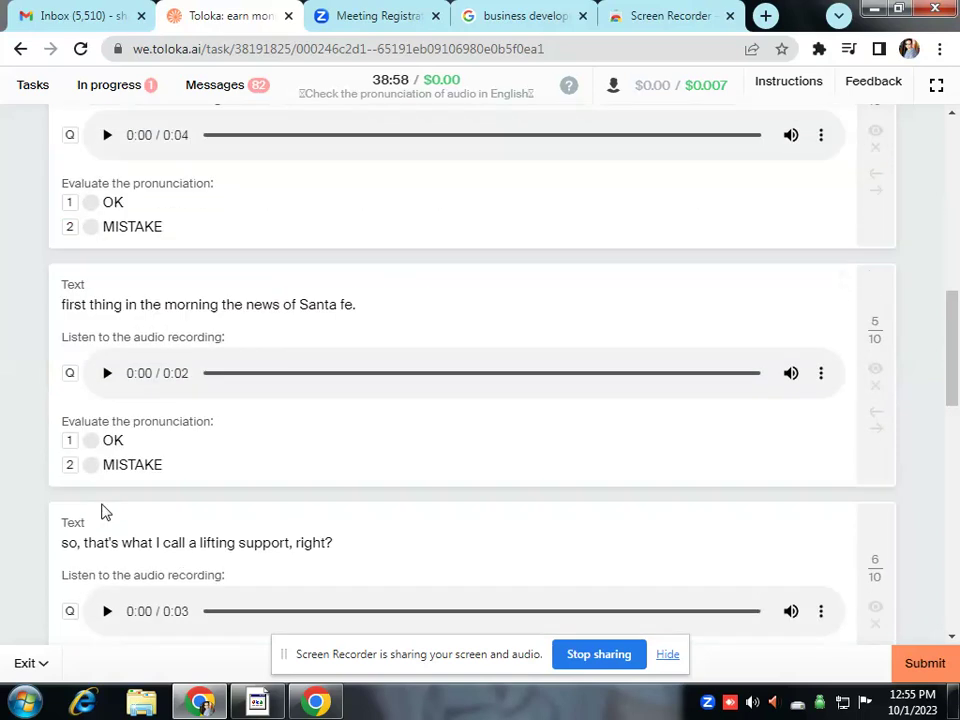
scroll(105, 514, "down", 9)
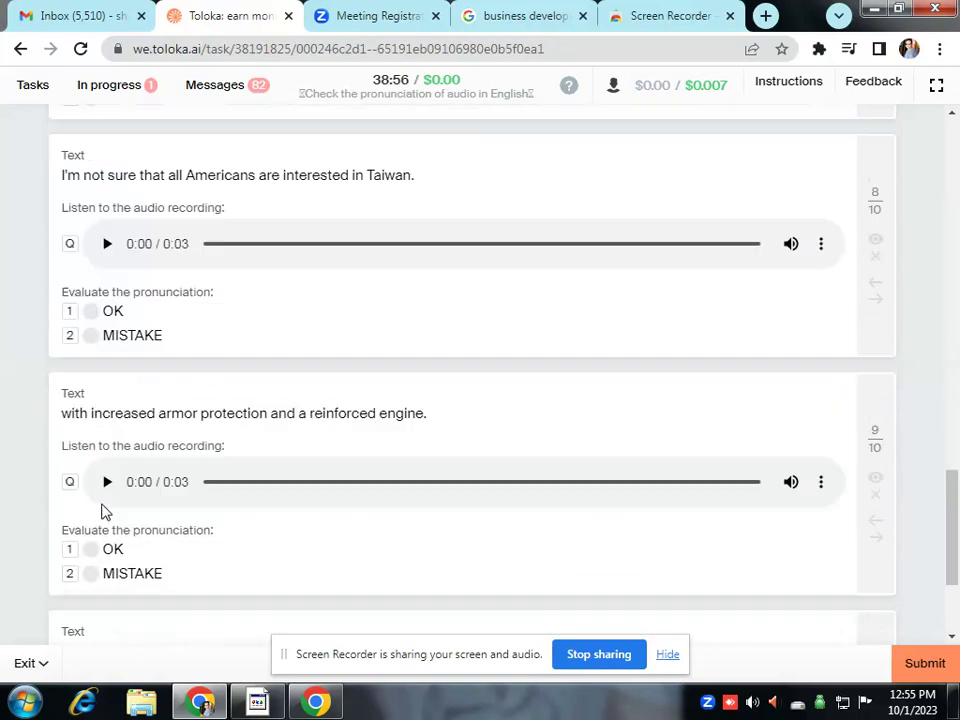
scroll(105, 513, "down", 2)
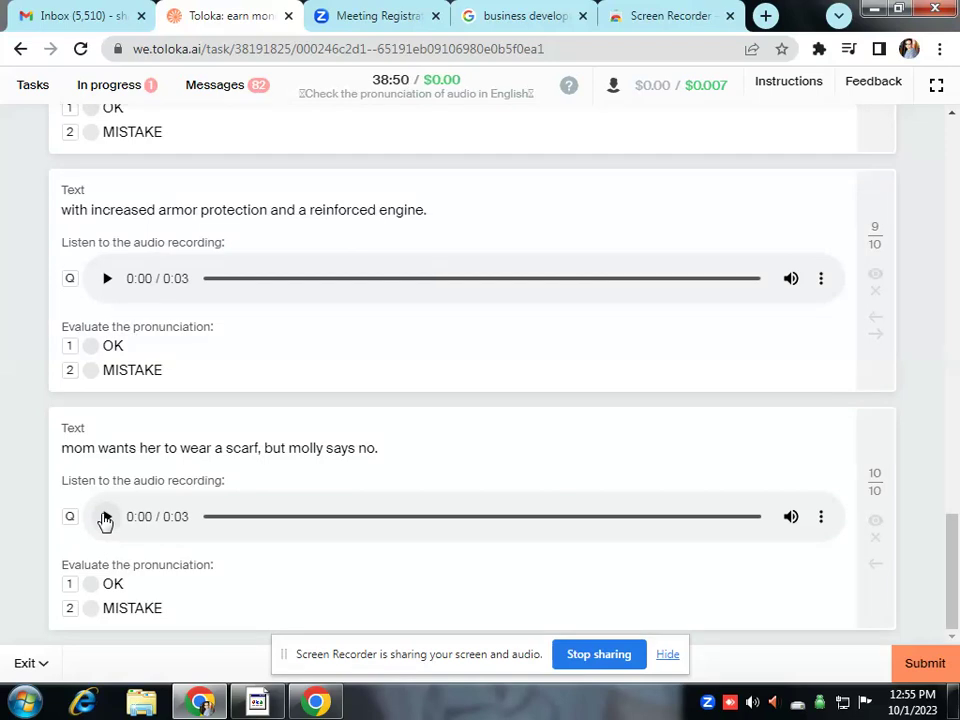
scroll(105, 520, "up", 20)
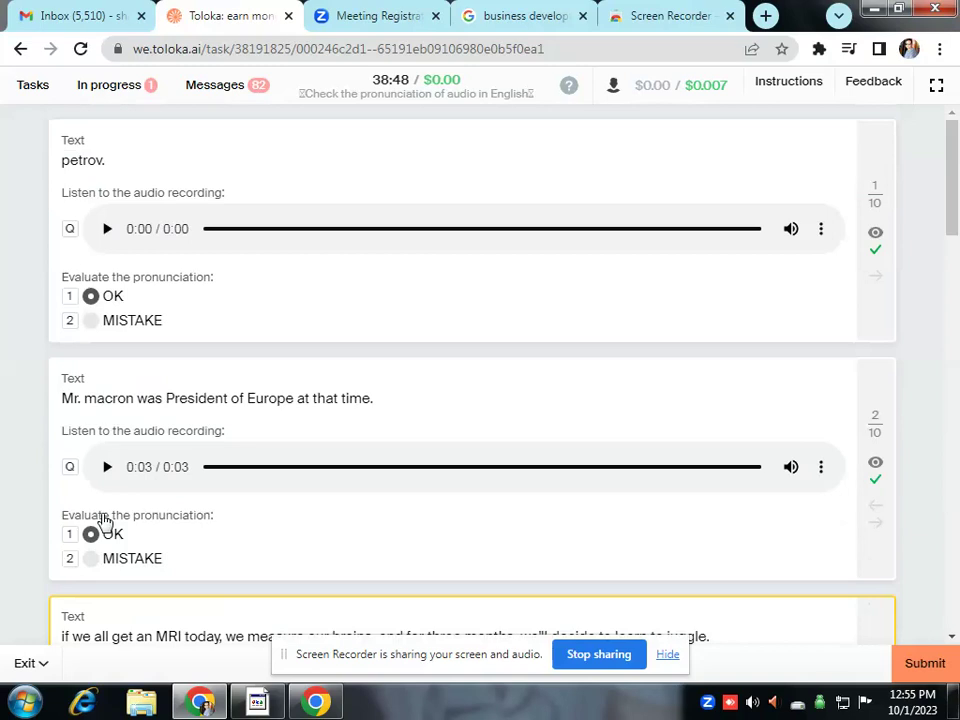
scroll(170, 507, "down", 2)
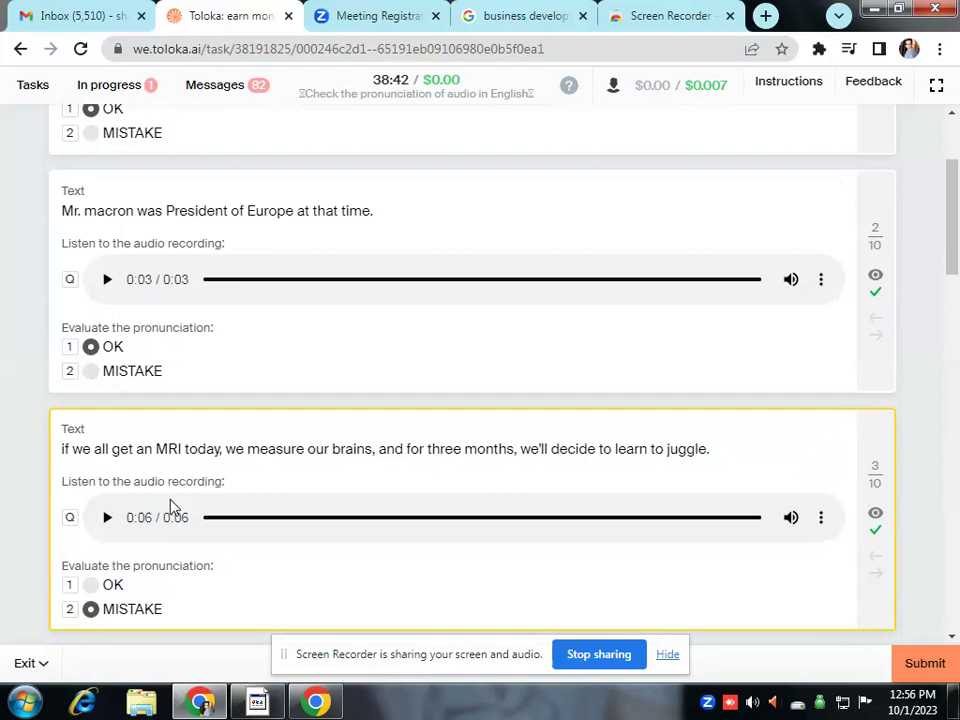
scroll(147, 490, "down", 3)
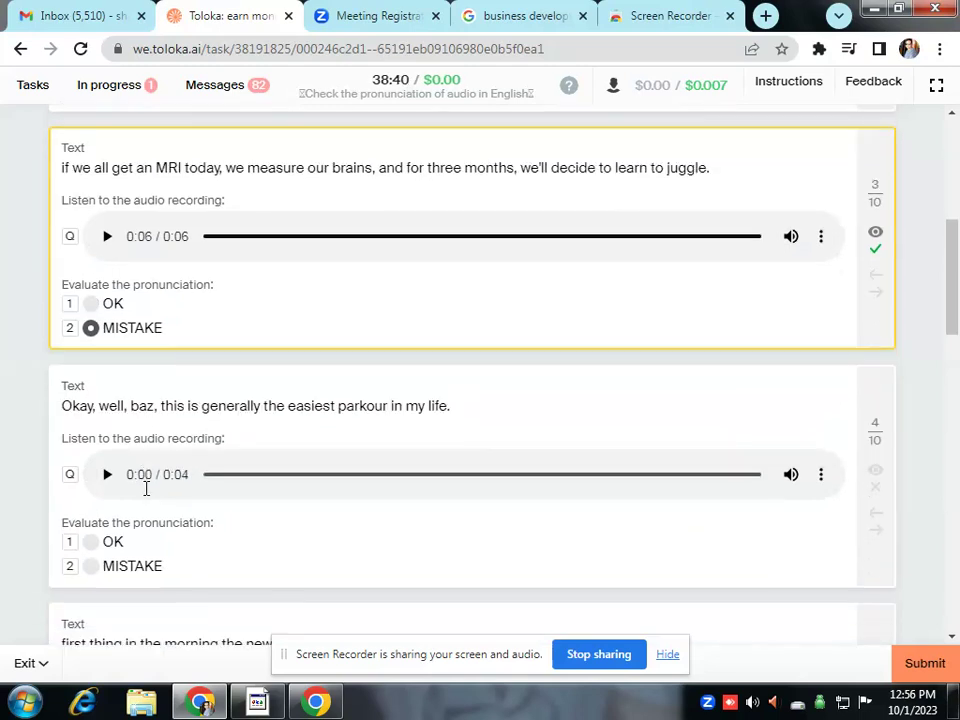
scroll(146, 488, "down", 1)
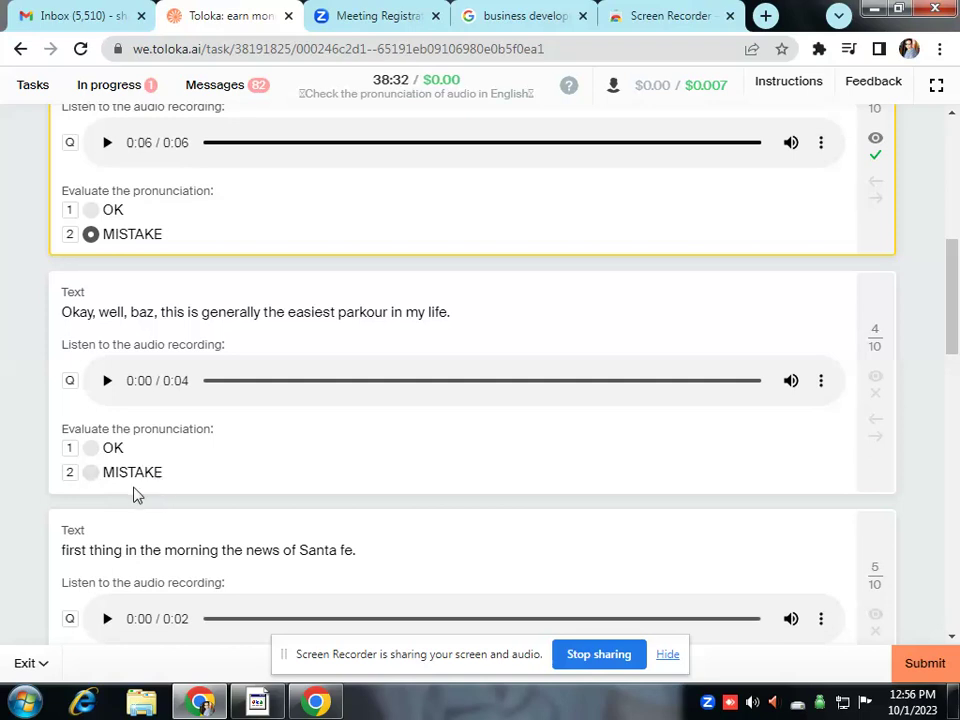
left_click(107, 382)
left_click(107, 382)
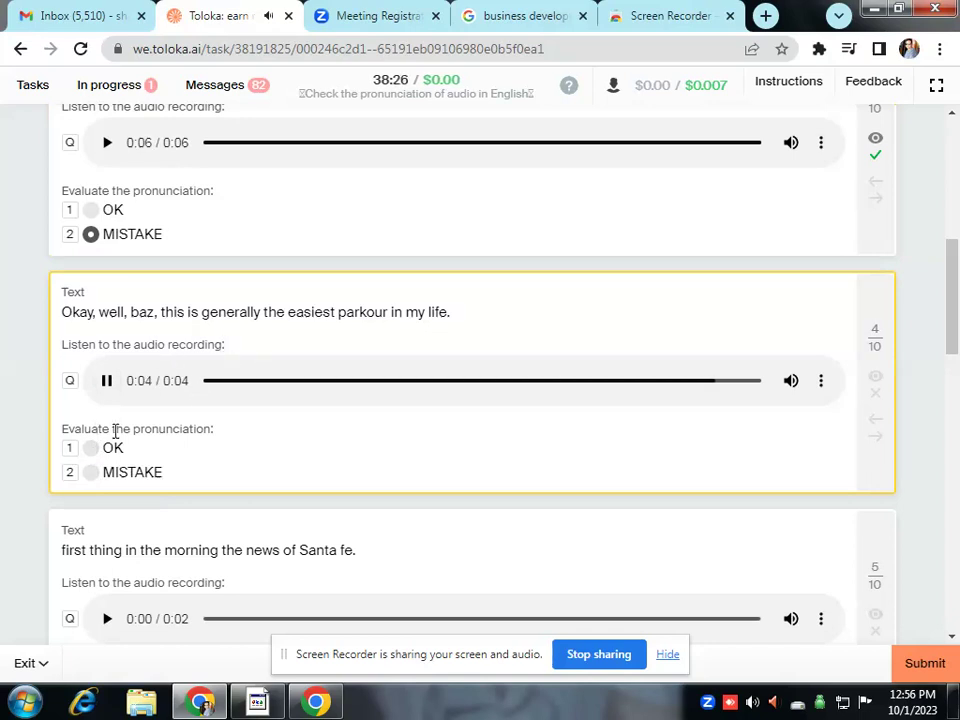
left_click(110, 448)
left_click(98, 385)
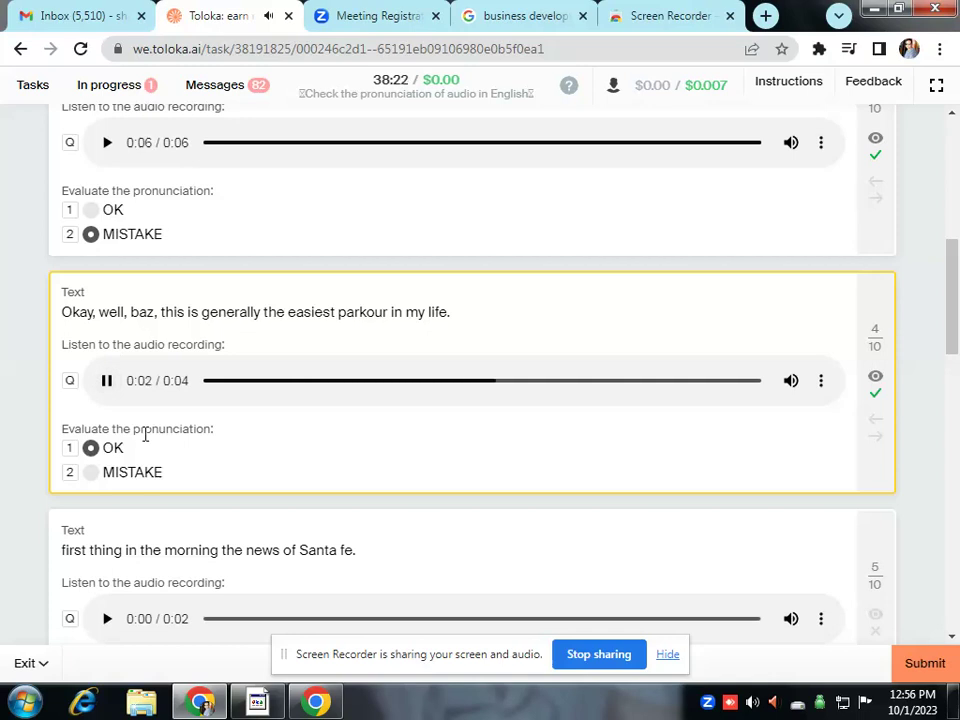
Listen to the fifth recording, about the news of Santa fe, rate it as OK and replay it as a check.
scroll(146, 435, "down", 2)
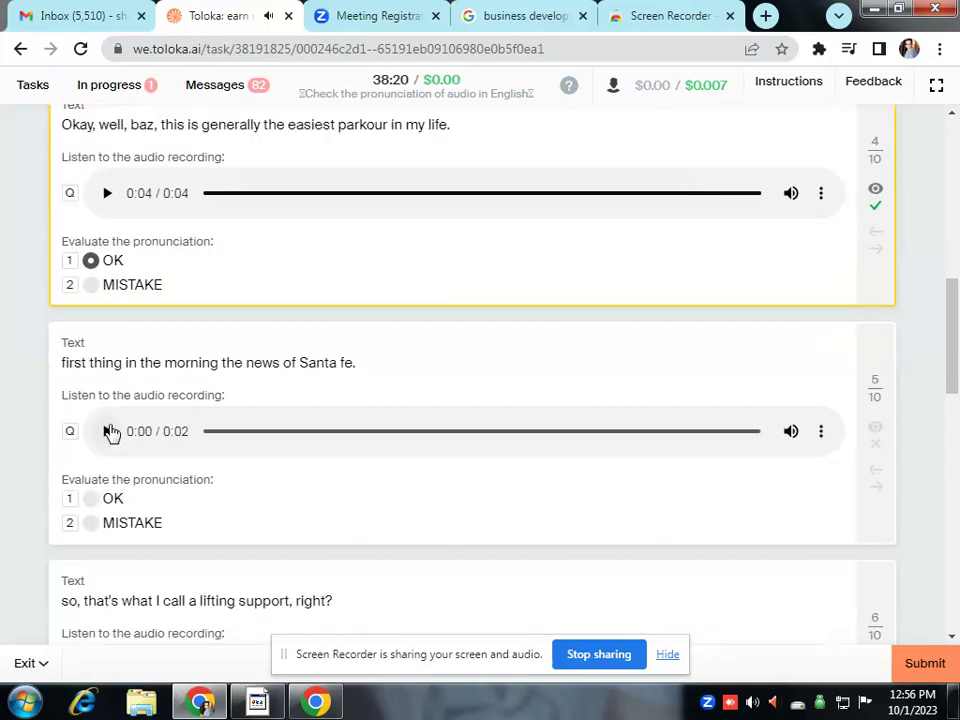
left_click(107, 431)
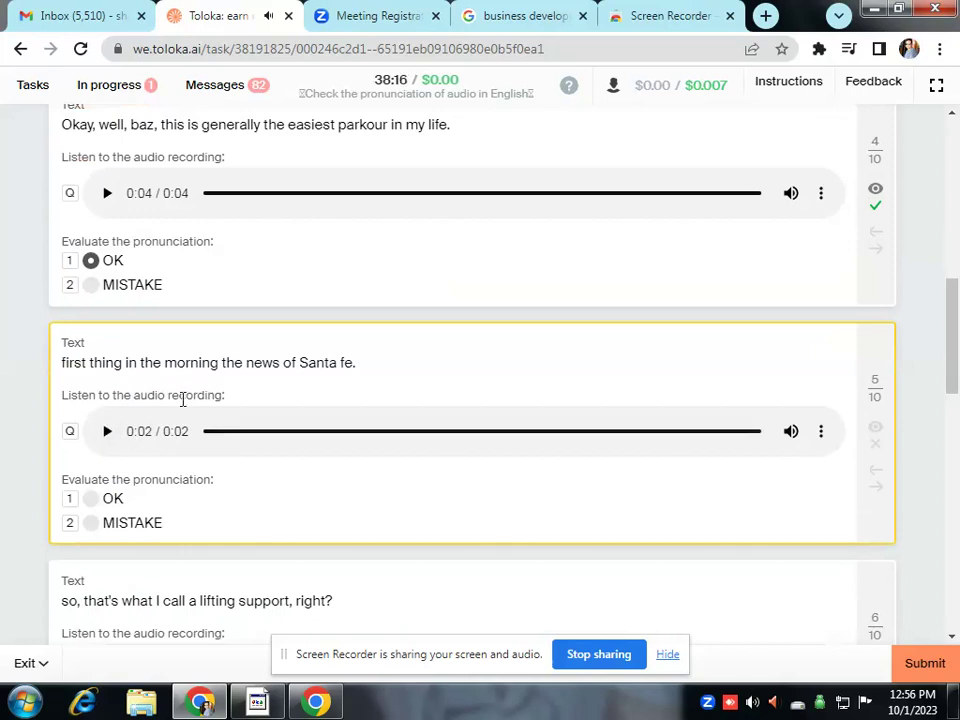
left_click(104, 498)
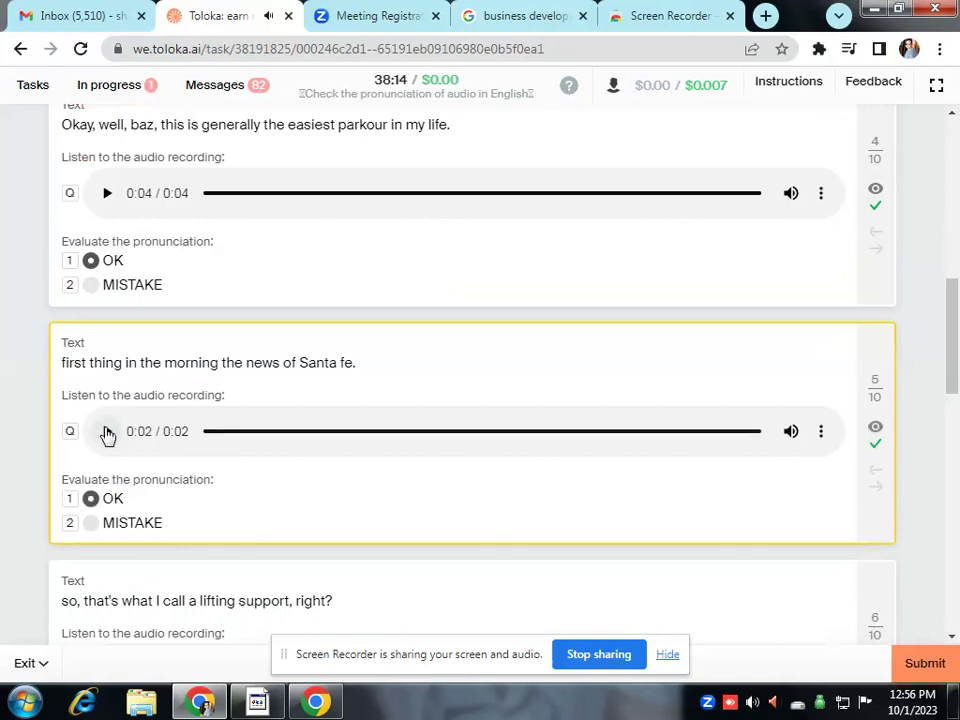
left_click(107, 431)
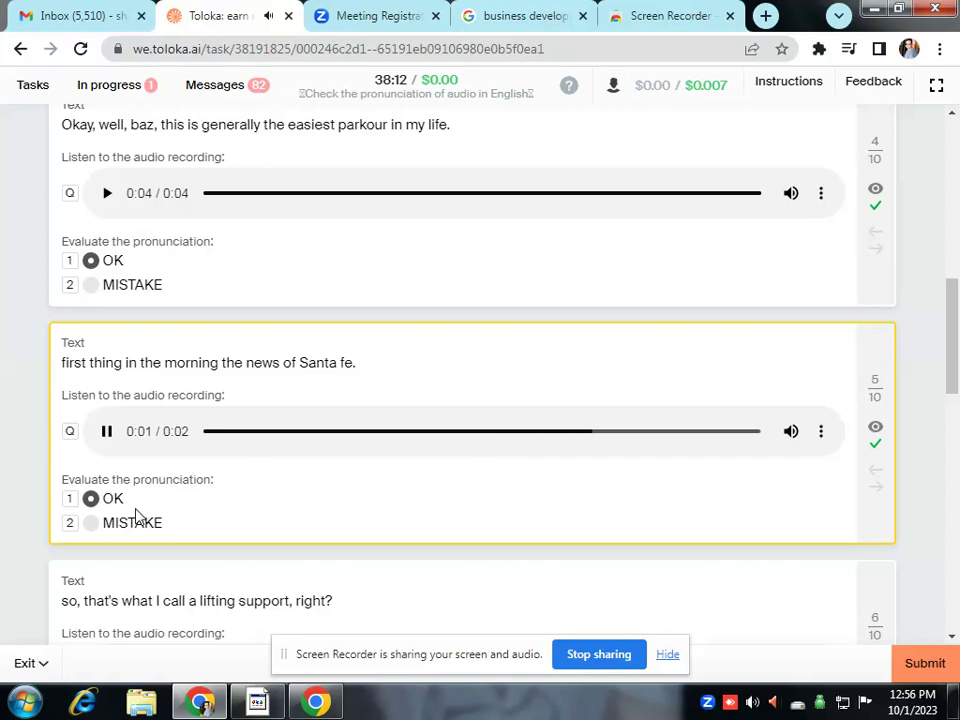
Listen twice to the sixth recording, about a lifting support, and rate its pronunciation as OK.
scroll(136, 514, "down", 2)
left_click(107, 482)
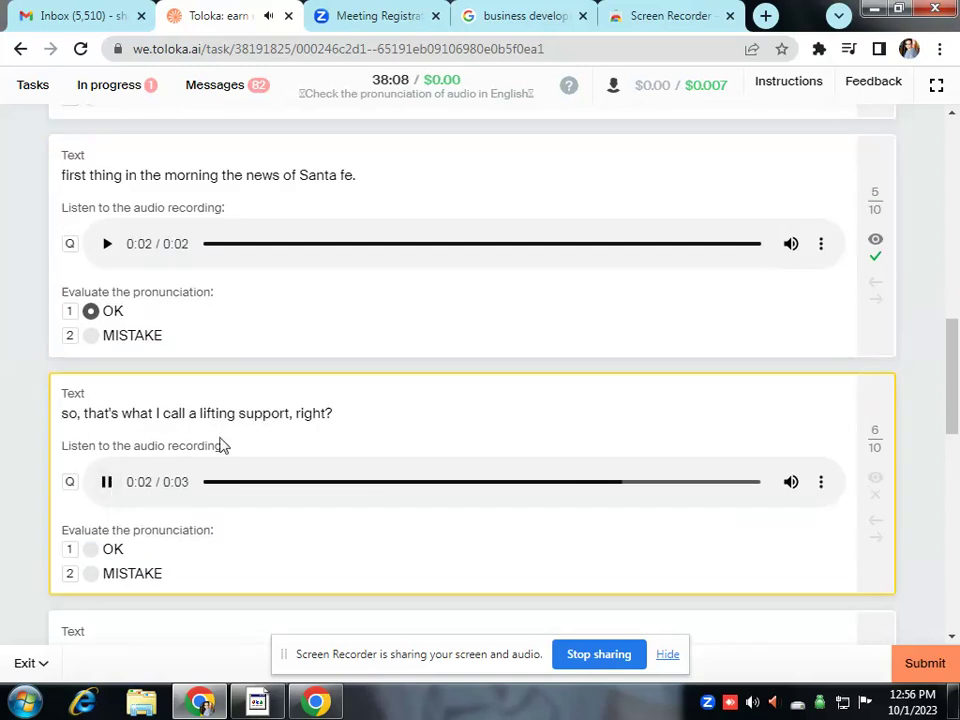
left_click(107, 482)
left_click(111, 551)
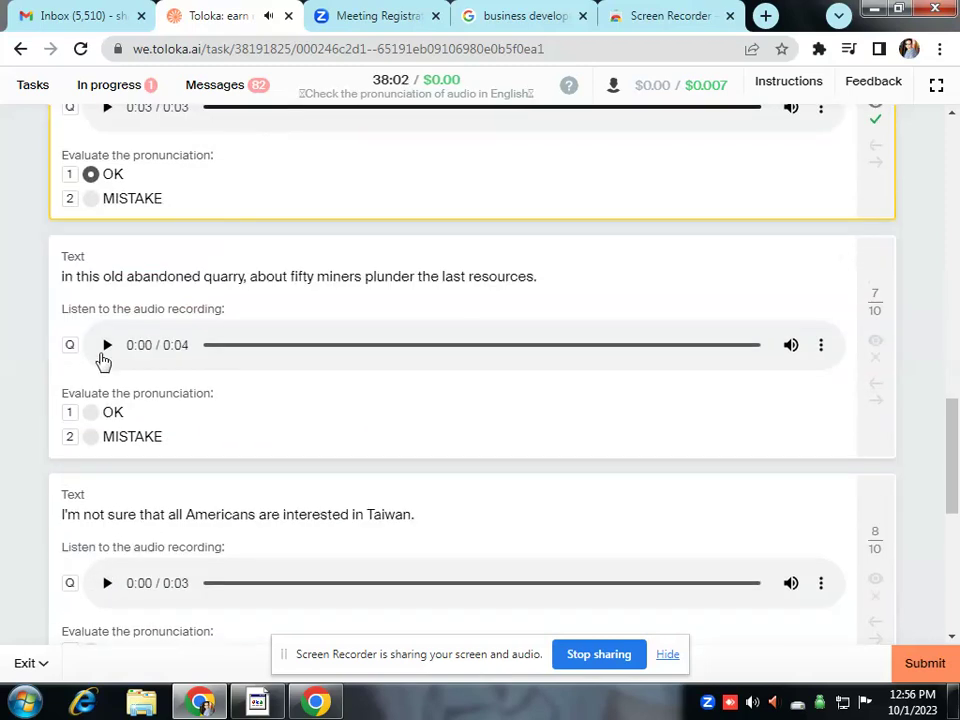
Listen to the seventh recording, about the abandoned quarry, and the eighth, about Americans and Taiwan, and rate both as OK.
left_click(107, 345)
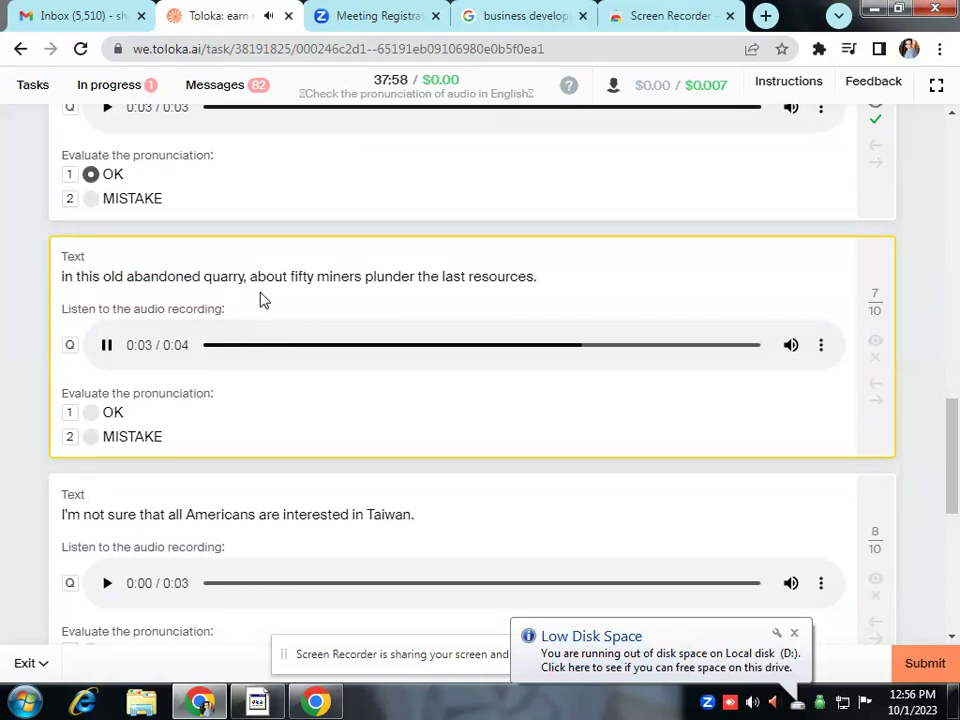
left_click(104, 345)
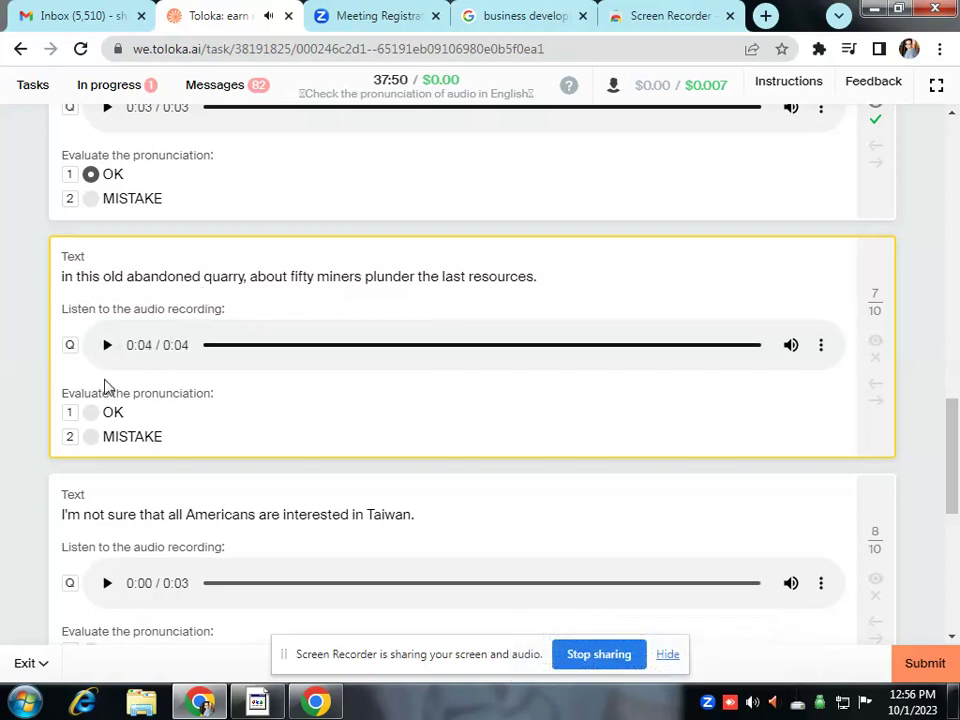
left_click(110, 412)
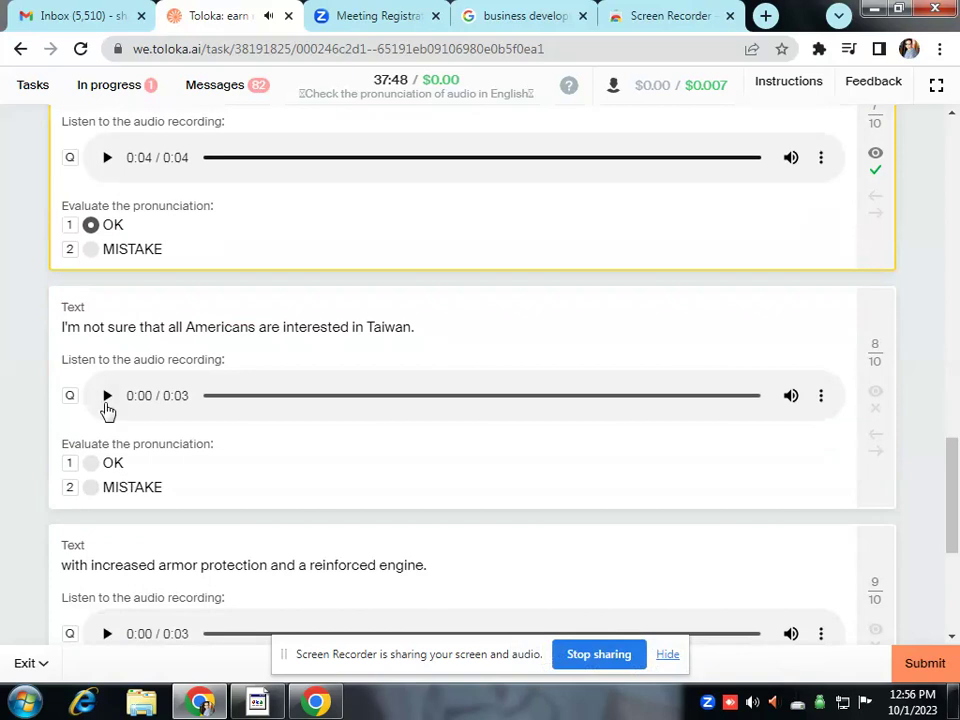
left_click(107, 396)
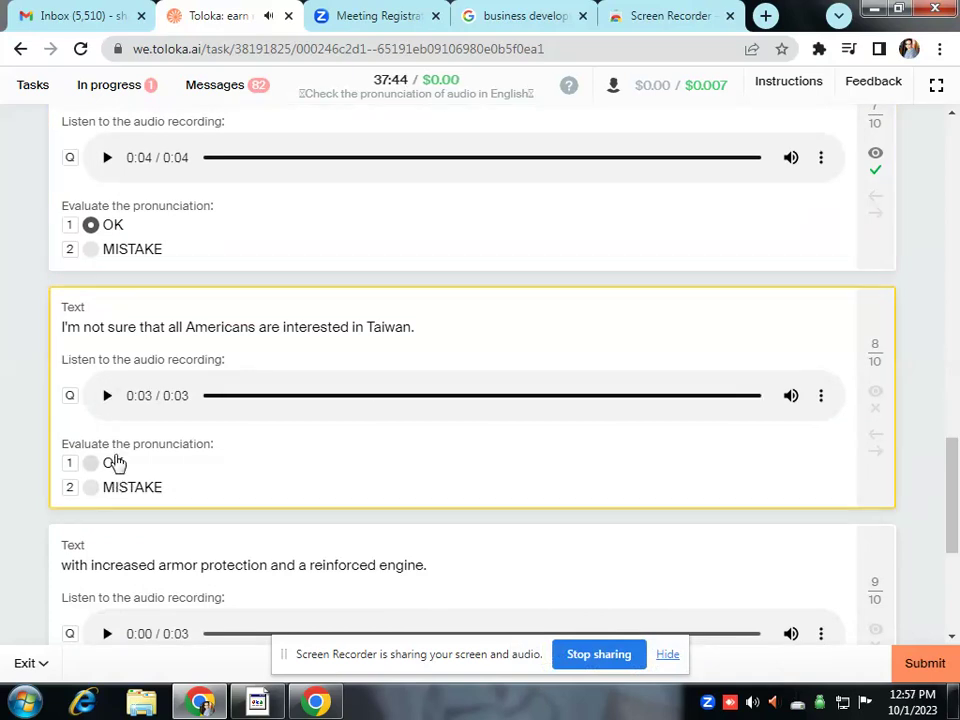
left_click(100, 468)
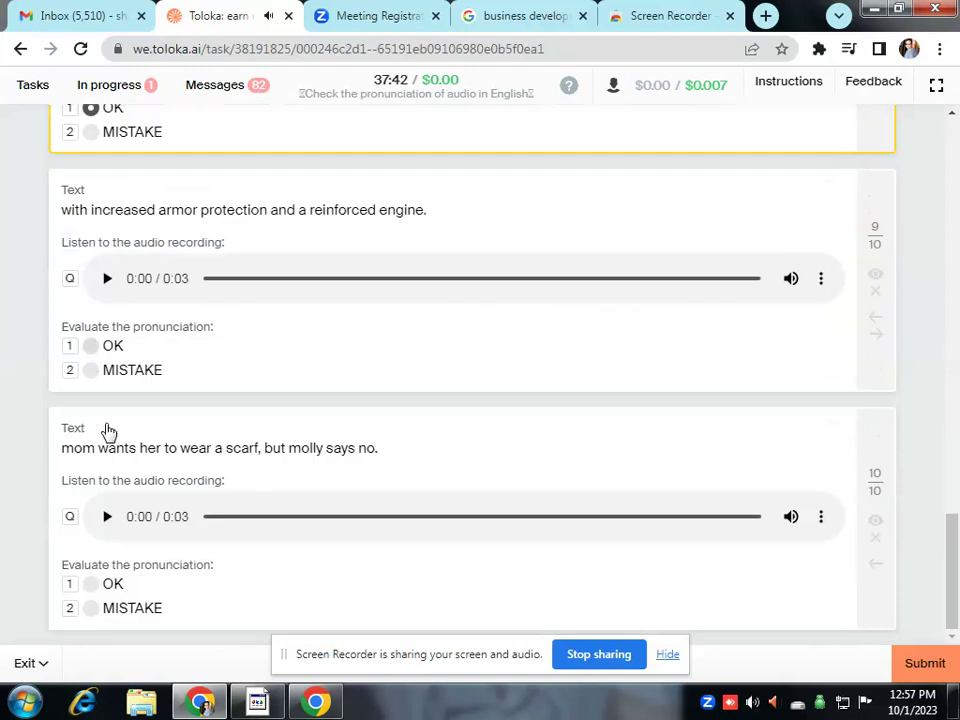
Listen to the ninth recording, about armor protection, and the tenth, about wearing a scarf, and rate both as OK.
left_click(106, 279)
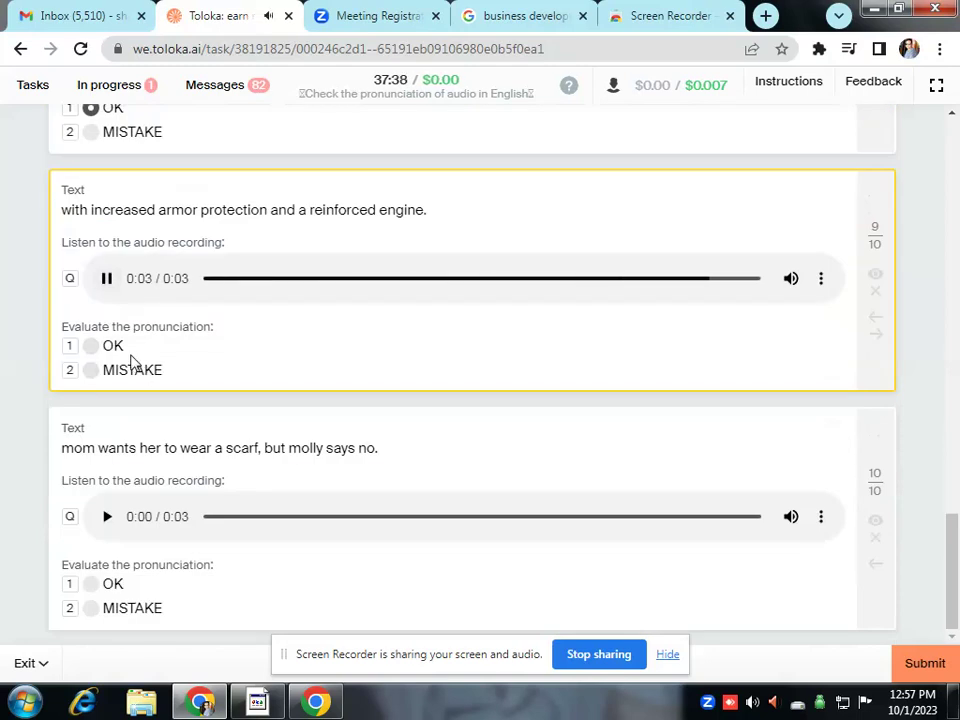
left_click(107, 280)
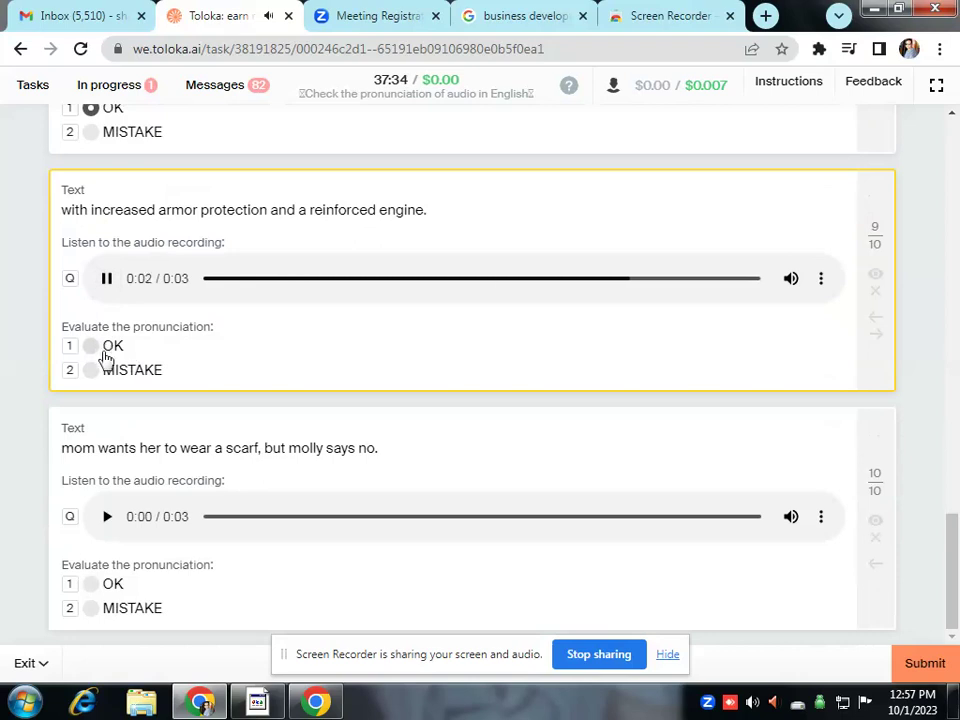
left_click(105, 350)
left_click(107, 516)
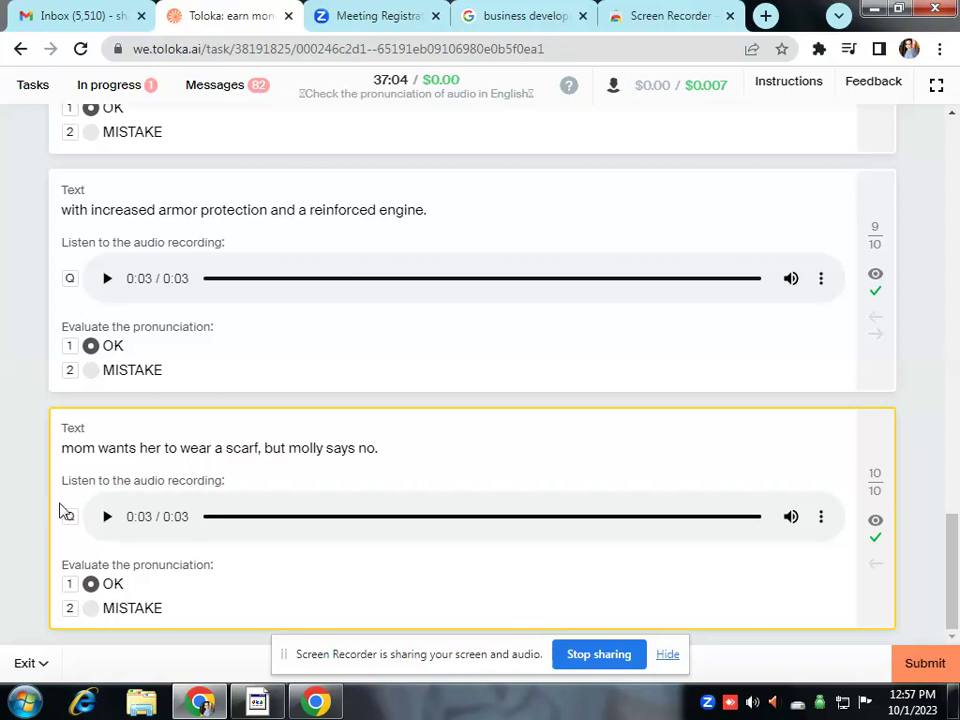
Return to the first two recordings, replay each one and change both ratings to MISTAKE.
left_click_drag(955, 567, 955, 170)
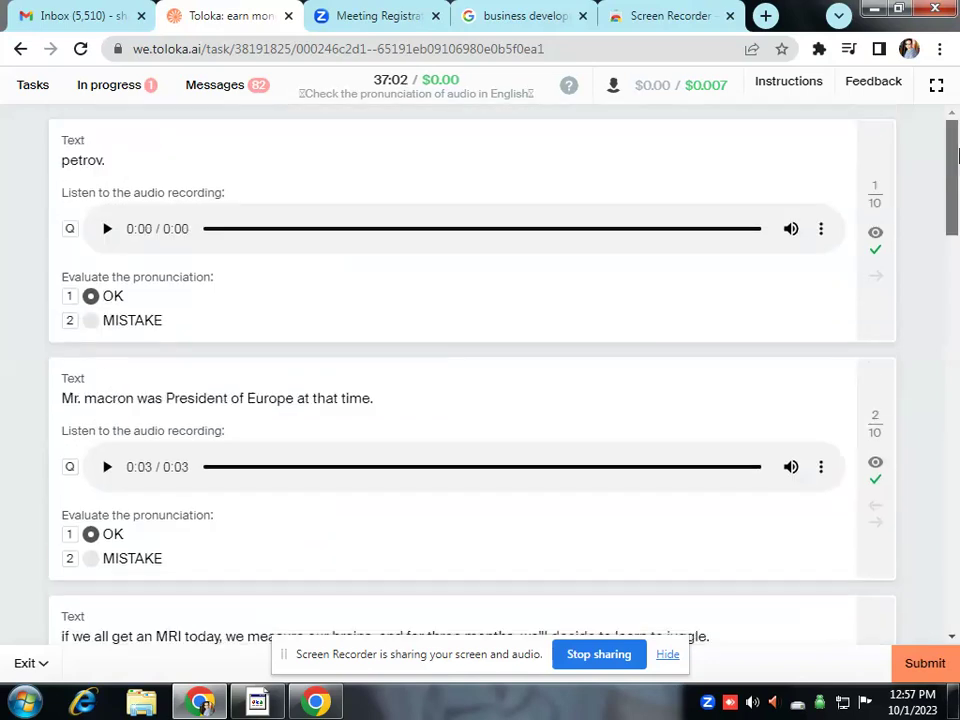
left_click(107, 229)
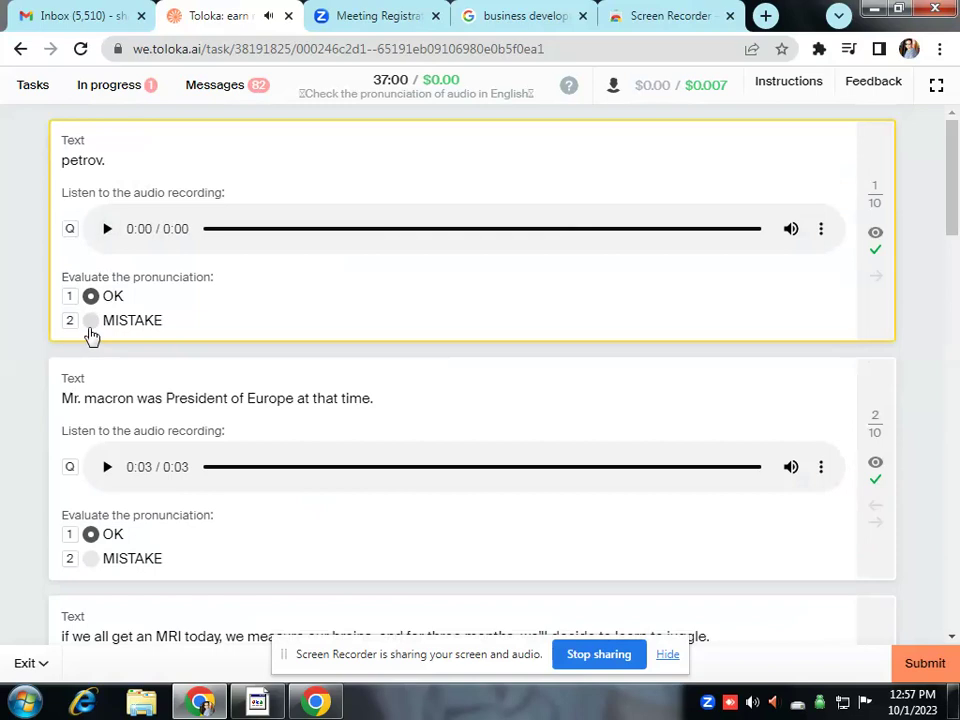
left_click(91, 320)
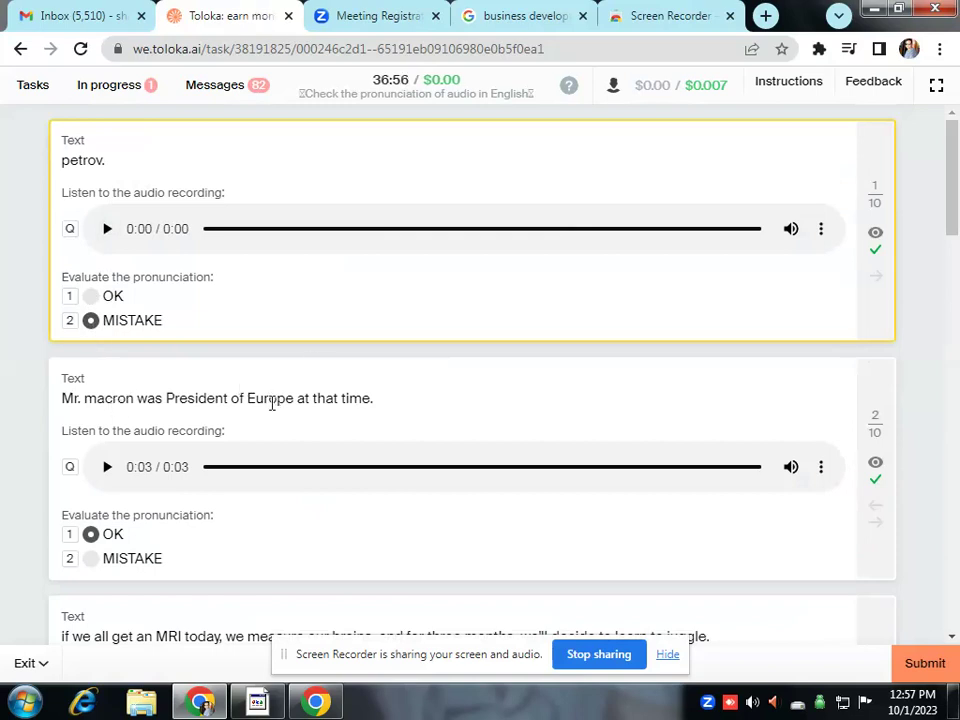
left_click(106, 467)
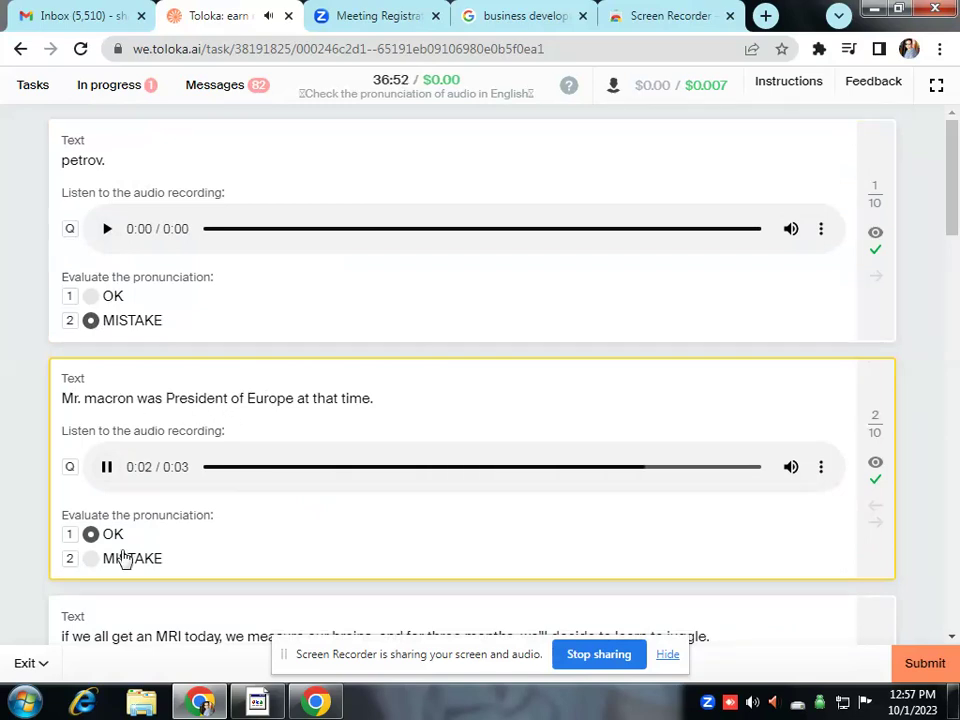
left_click(124, 560)
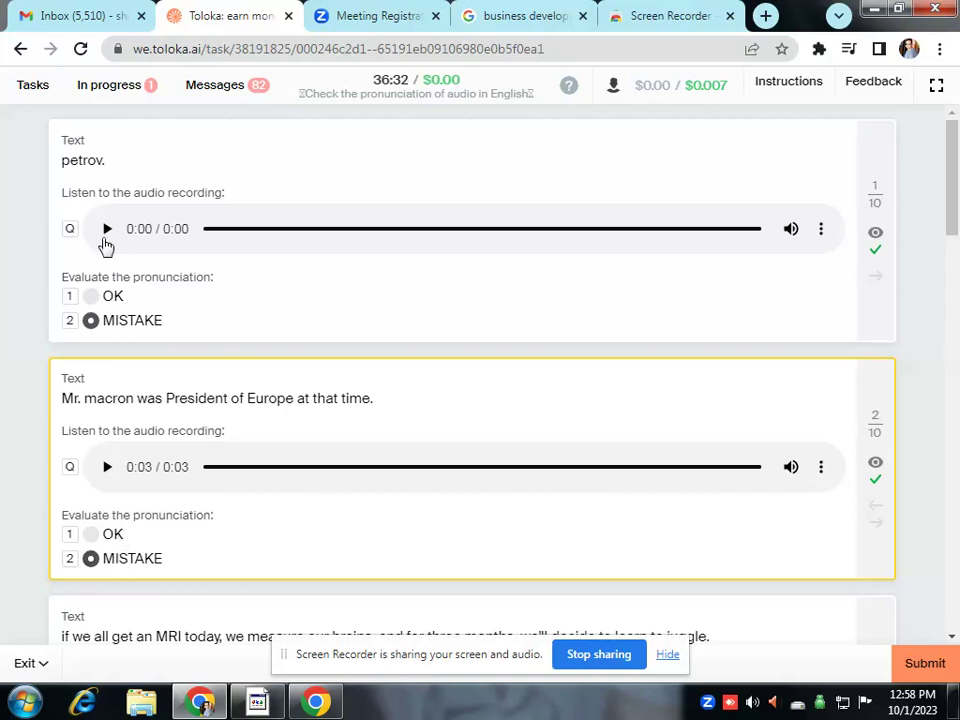
Replay the first two recordings once more and set both ratings back to OK.
left_click(107, 229)
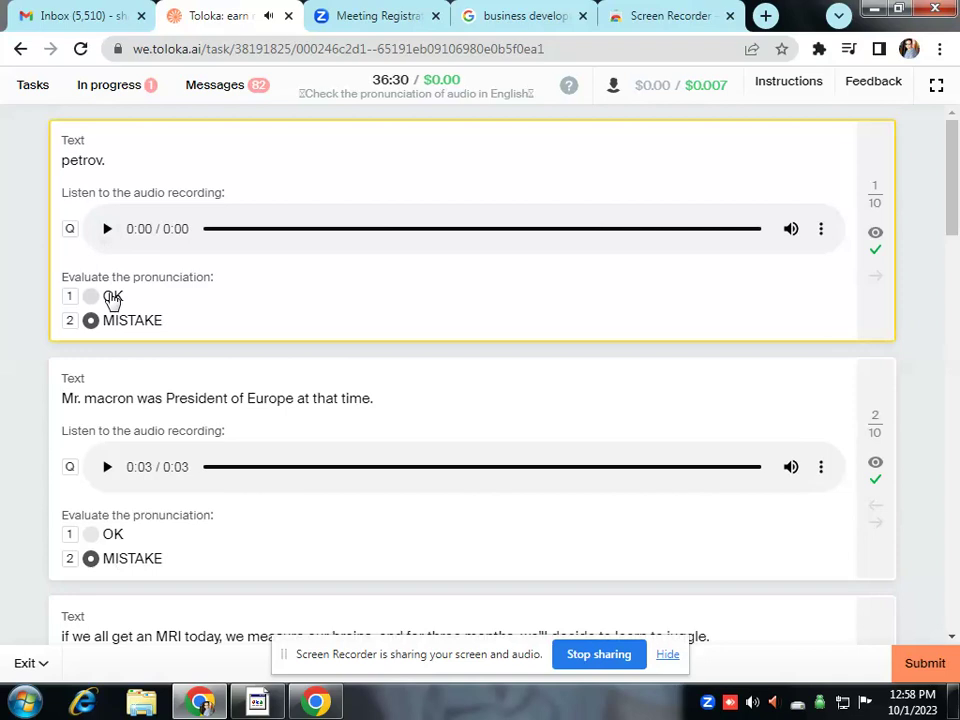
left_click(112, 298)
left_click(104, 469)
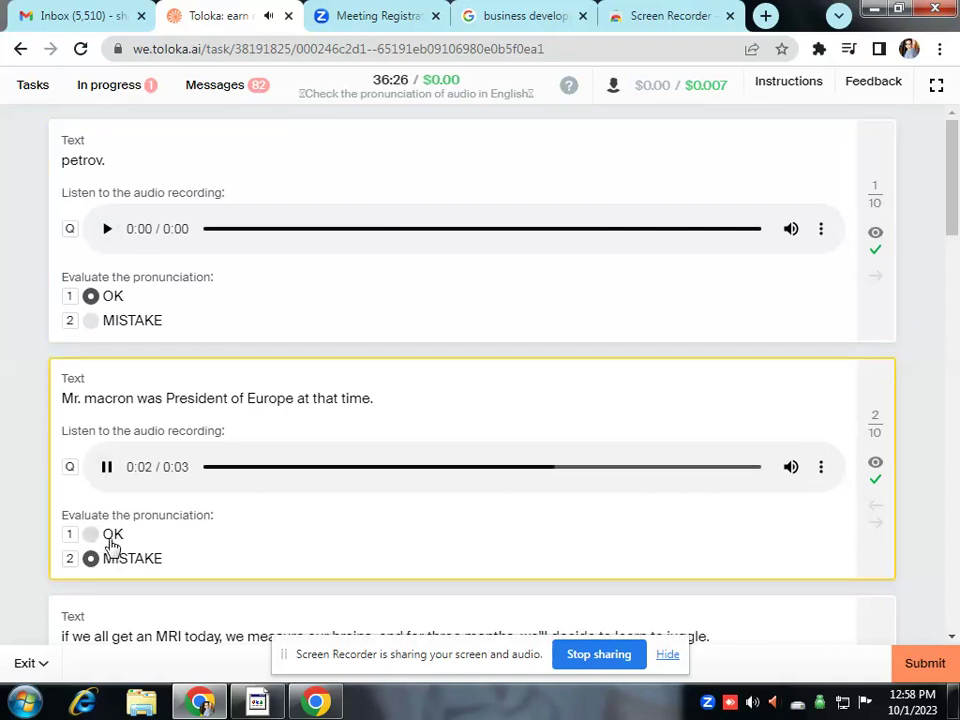
left_click(111, 537)
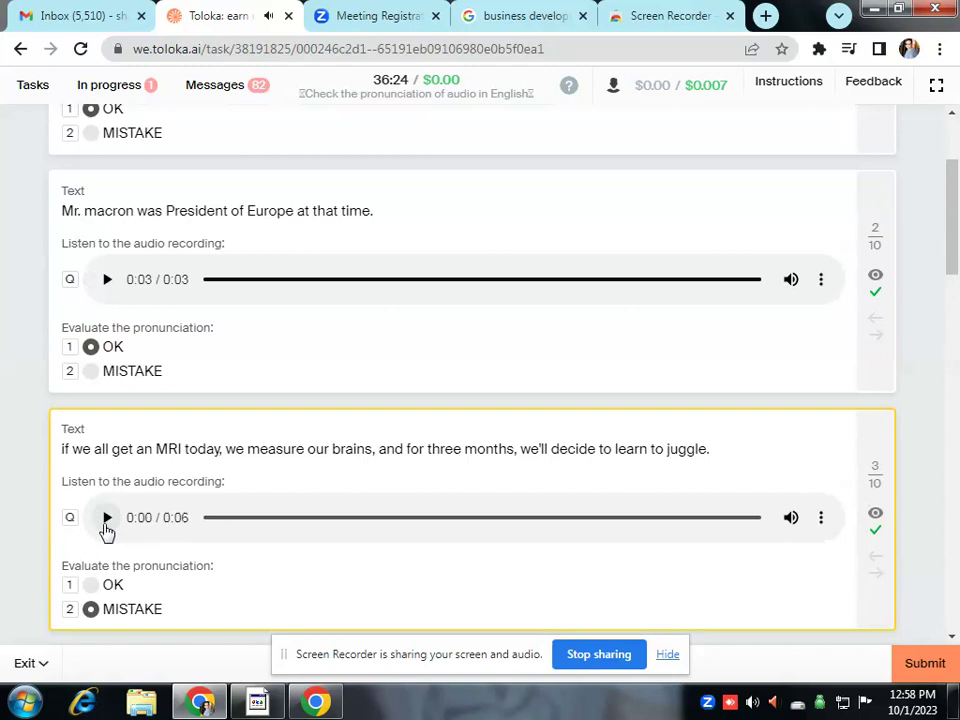
Replay the third and fourth recordings as a check, look over the following answers and submit the ten ratings.
left_click(106, 522)
scroll(108, 544, "down", 1)
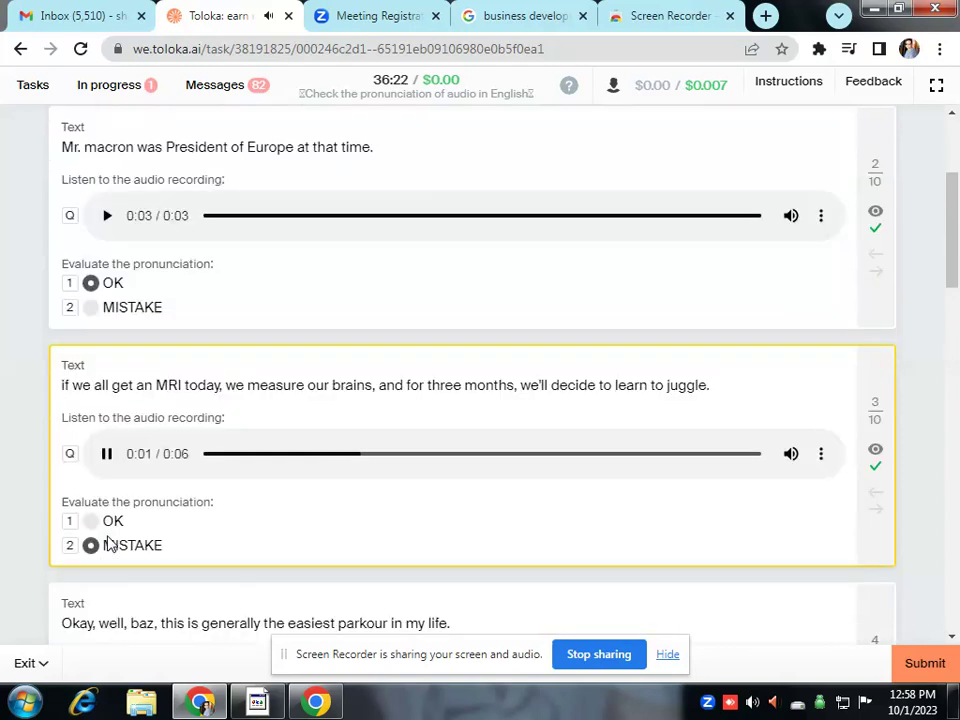
scroll(125, 460, "down", 3)
left_click(107, 236)
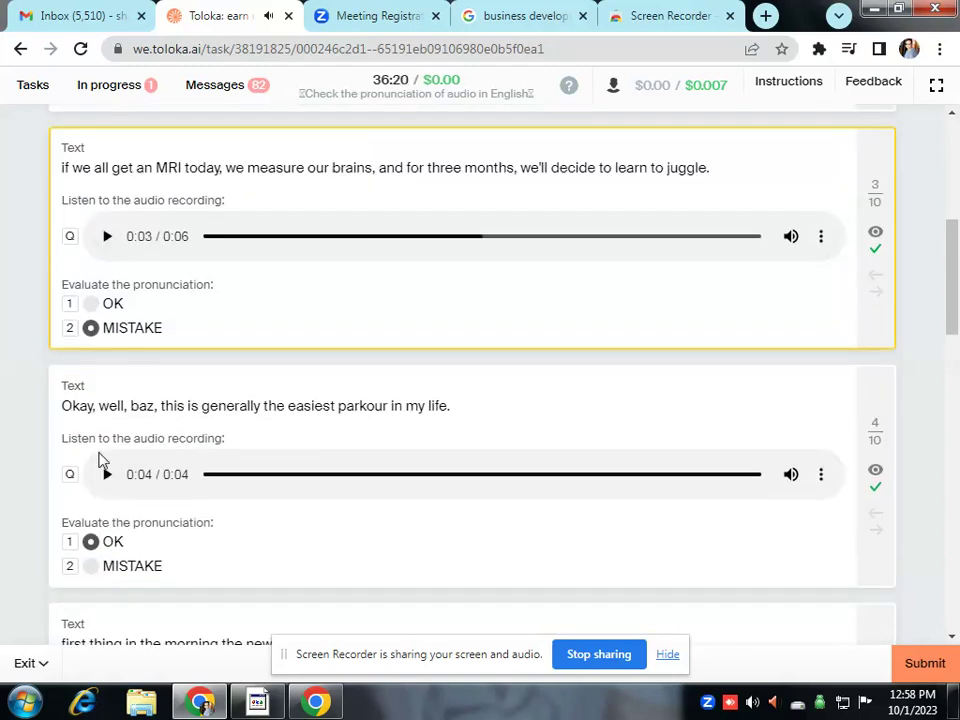
left_click(106, 474)
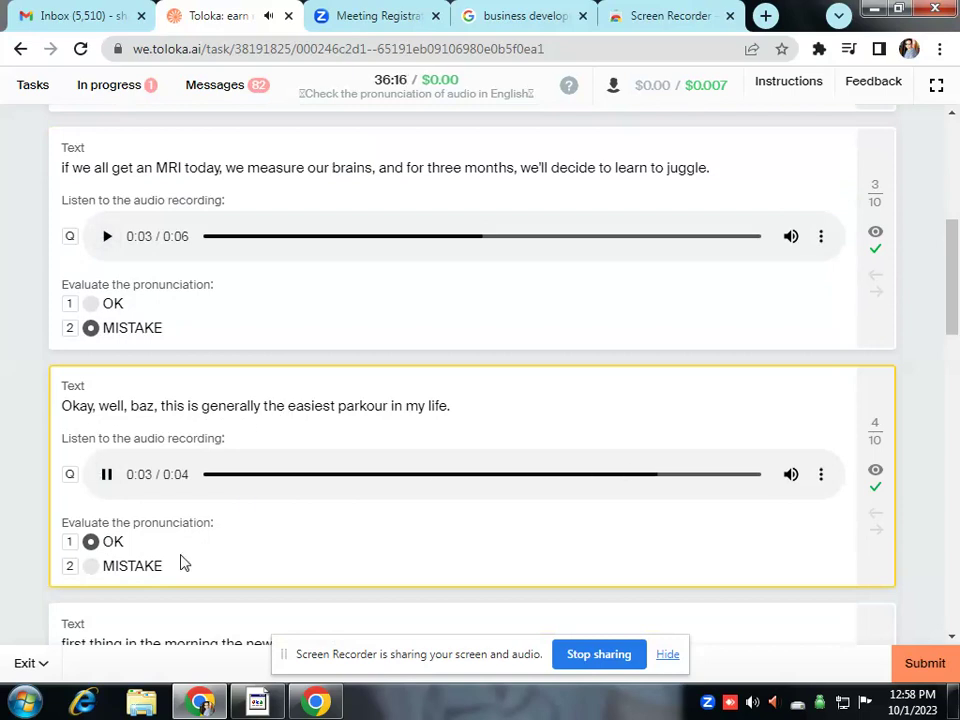
scroll(183, 563, "down", 4)
scroll(148, 553, "down", 5)
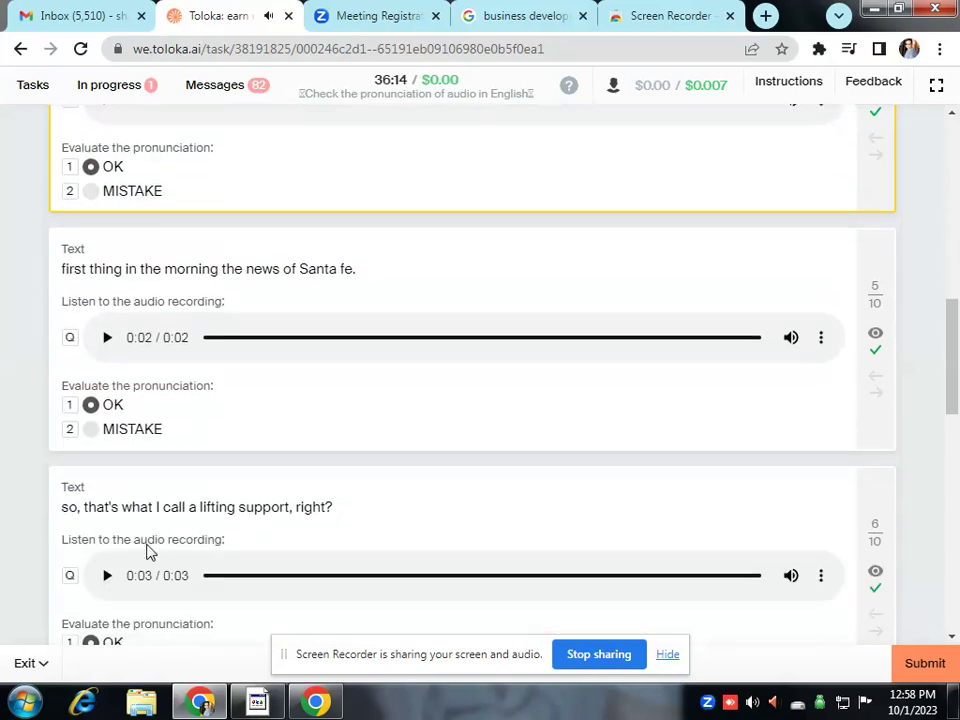
left_click(933, 664)
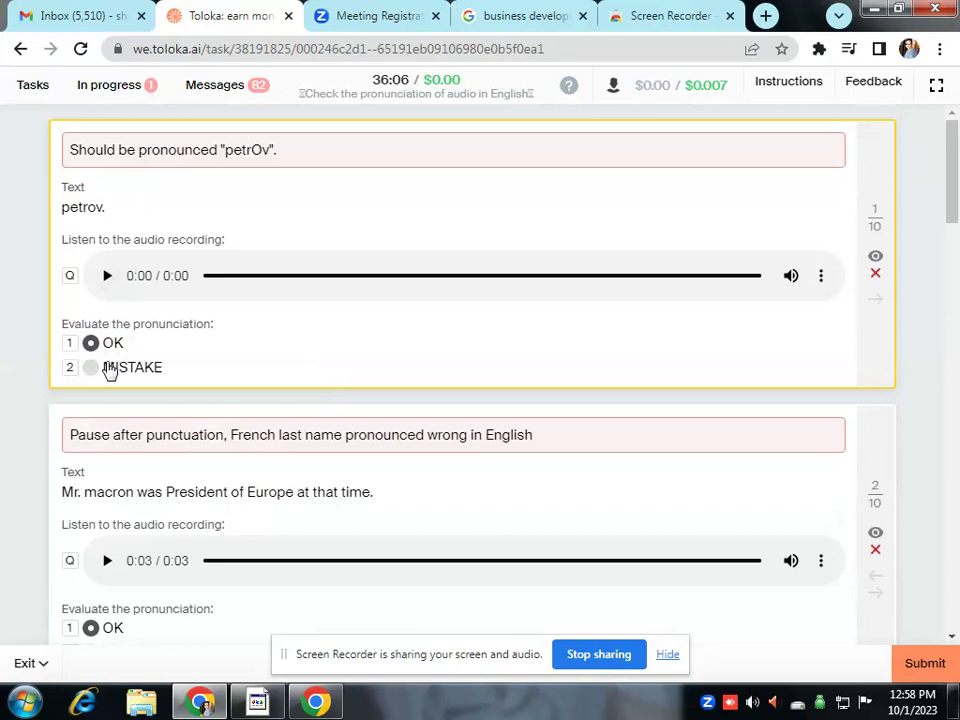
Change the first recording's rating to MISTAKE, then replay the second recording and change its rating to MISTAKE too.
left_click(107, 368)
scroll(221, 379, "down", 1)
scroll(150, 370, "down", 2)
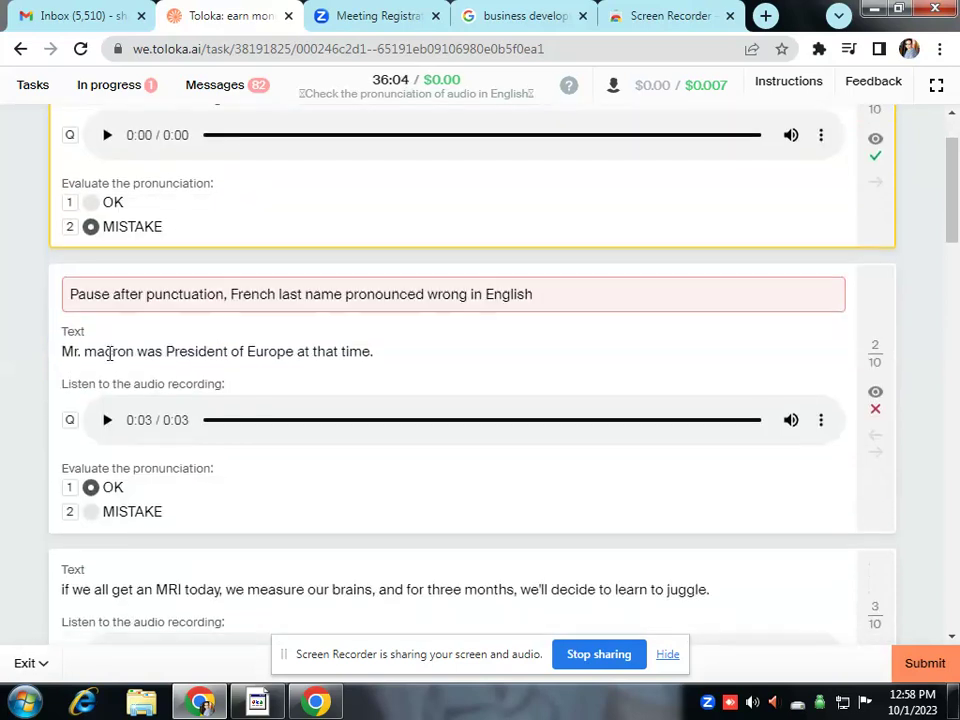
left_click(104, 420)
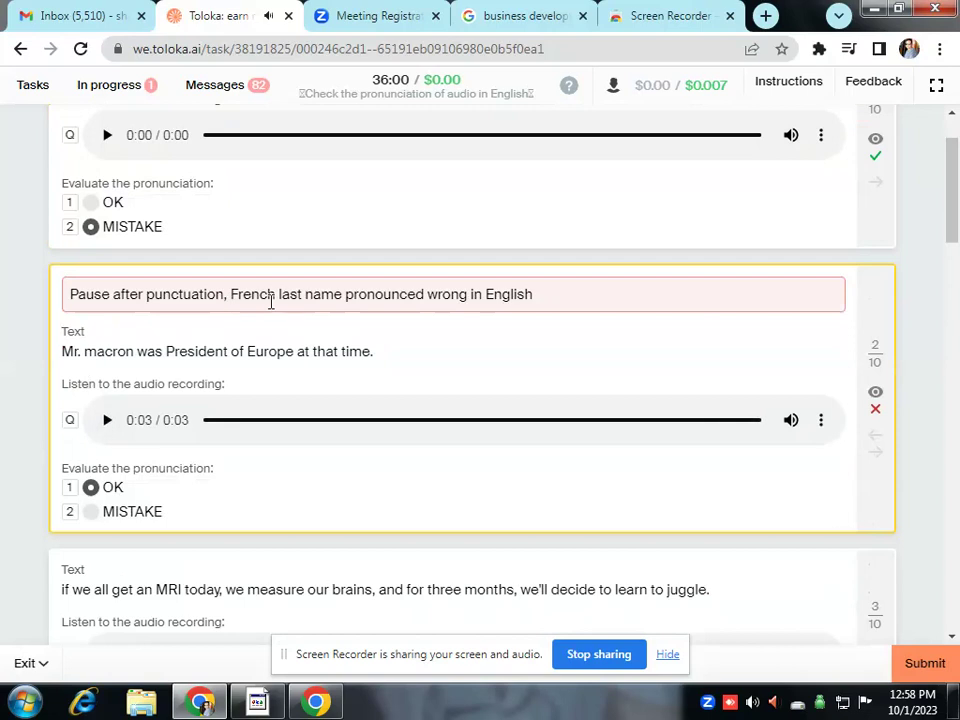
left_click(120, 511)
Correct the ratings of the fourth recording, about parkour, and the sixth, about a lifting support, to MISTAKE.
scroll(120, 513, "down", 5)
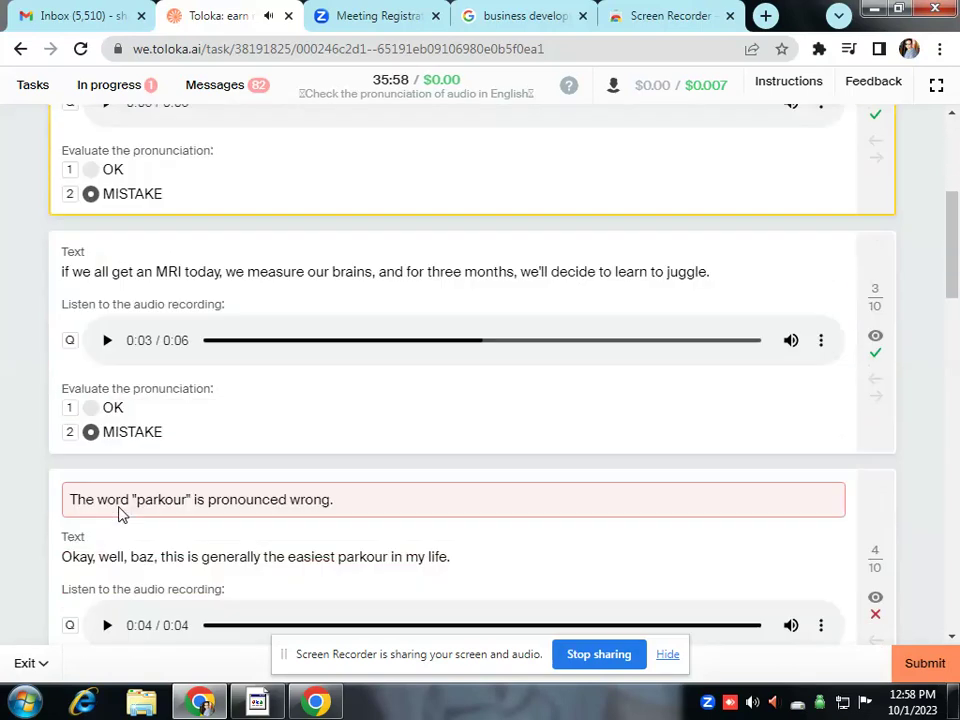
scroll(118, 513, "down", 2)
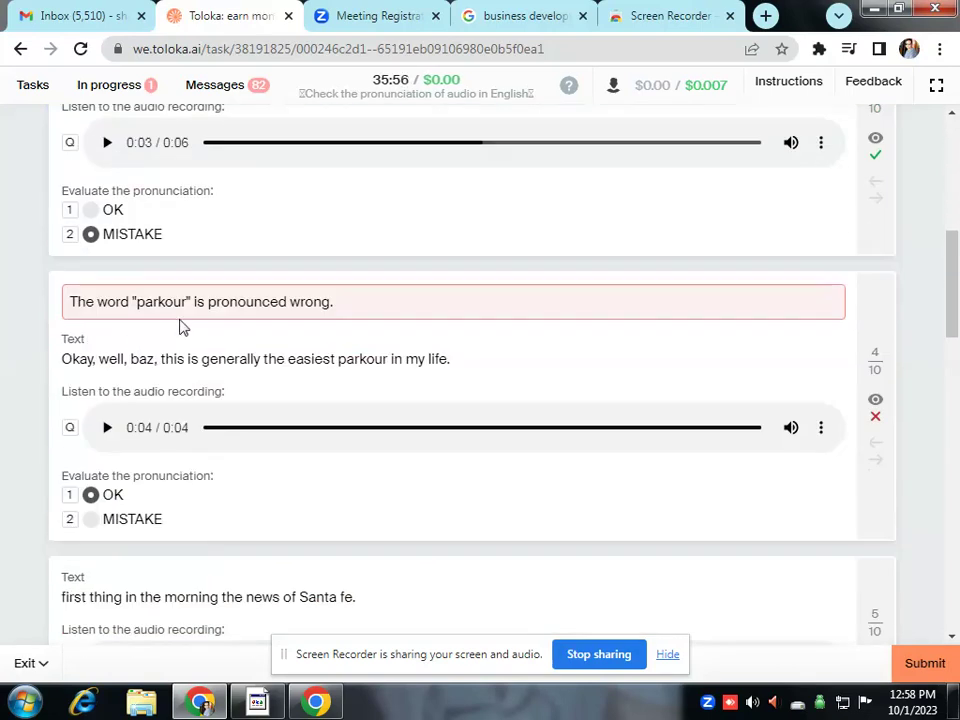
left_click(117, 520)
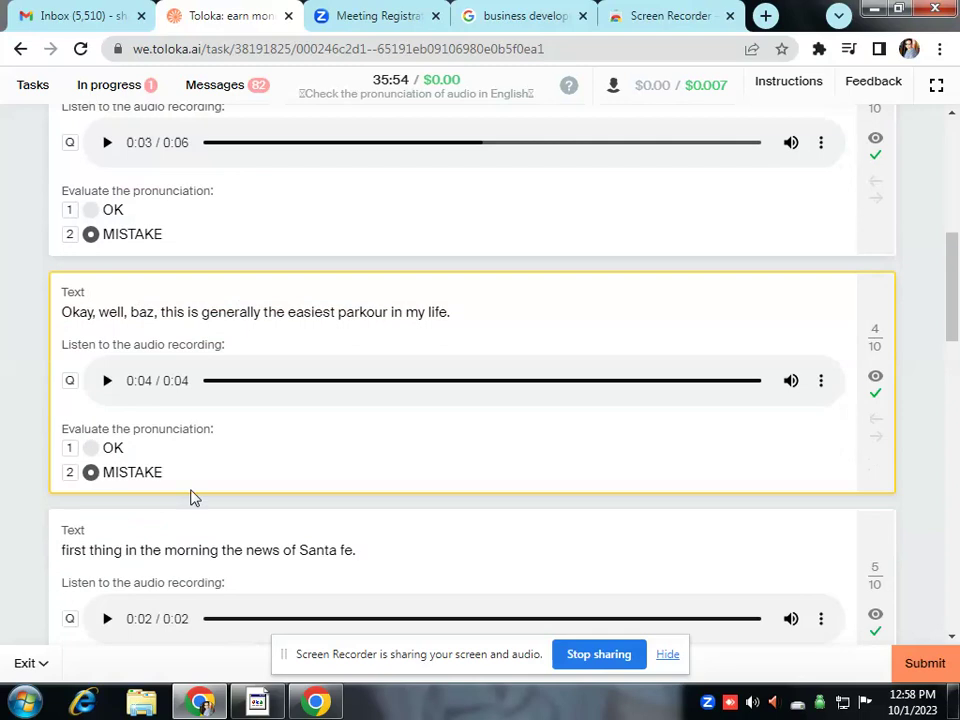
scroll(194, 497, "down", 4)
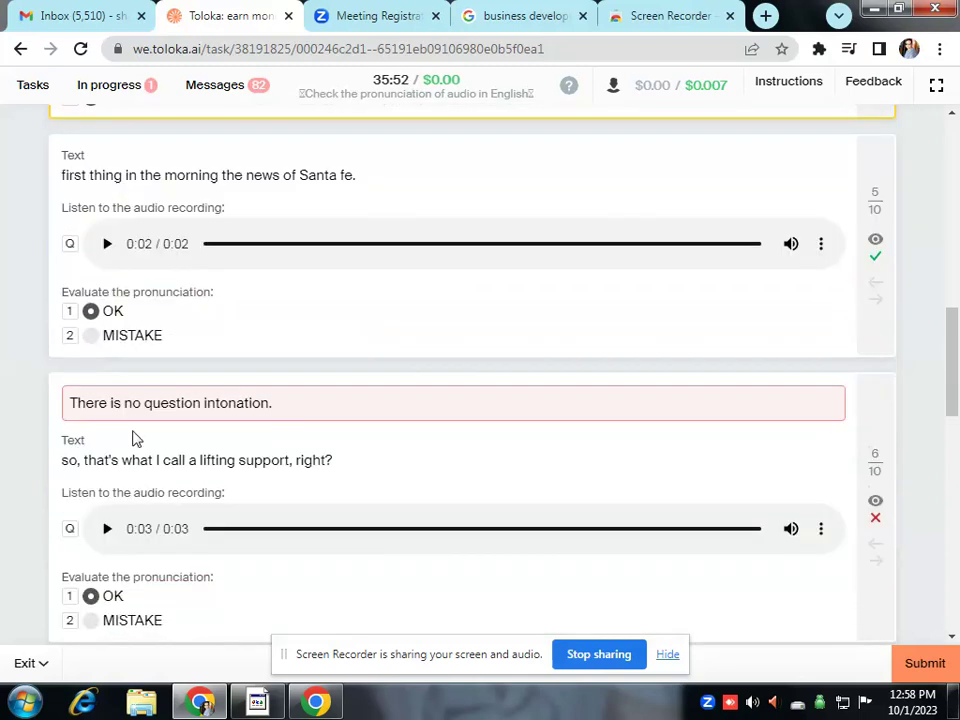
scroll(136, 440, "down", 1)
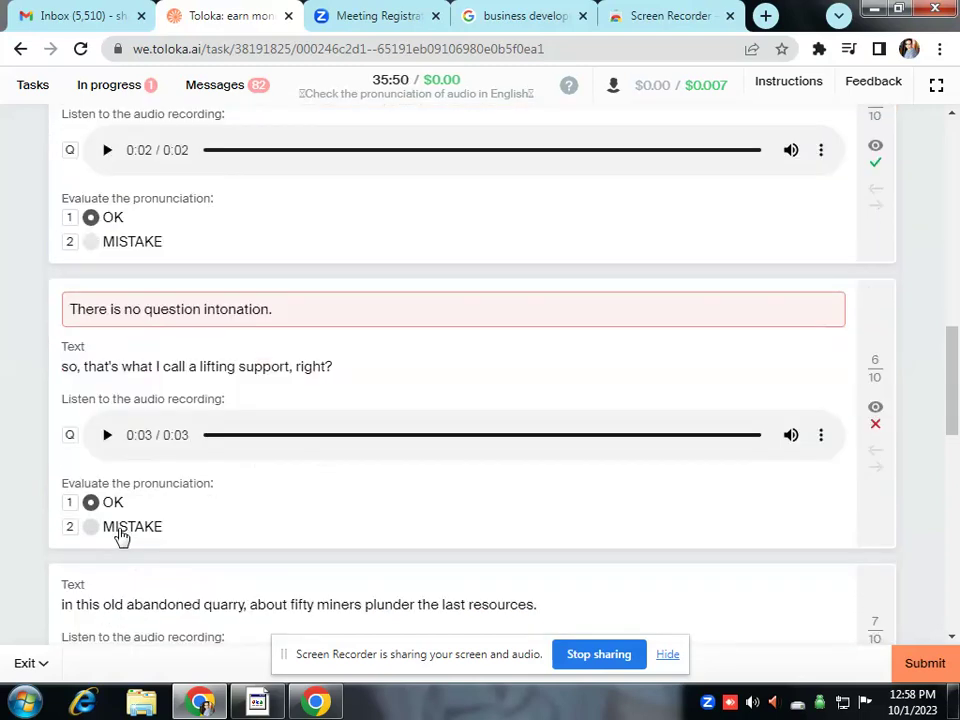
left_click(120, 530)
Correct the eighth recording, about Taiwan, and the tenth, about the scarf, to MISTAKE and submit the page of ratings.
scroll(118, 537, "down", 6)
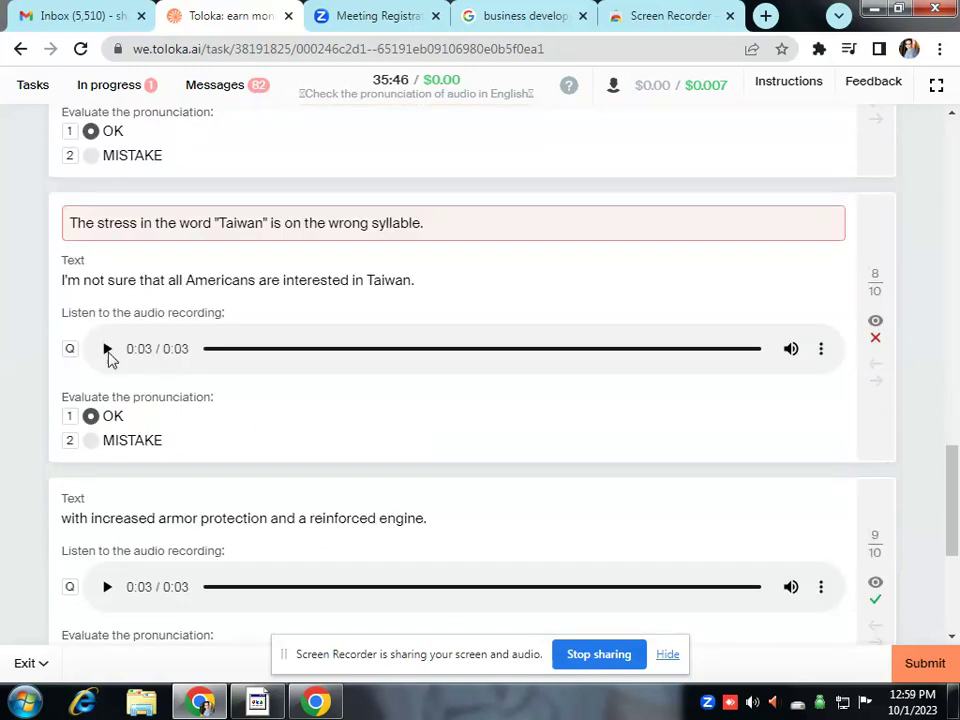
left_click(100, 442)
scroll(115, 470, "down", 2)
scroll(124, 481, "down", 1)
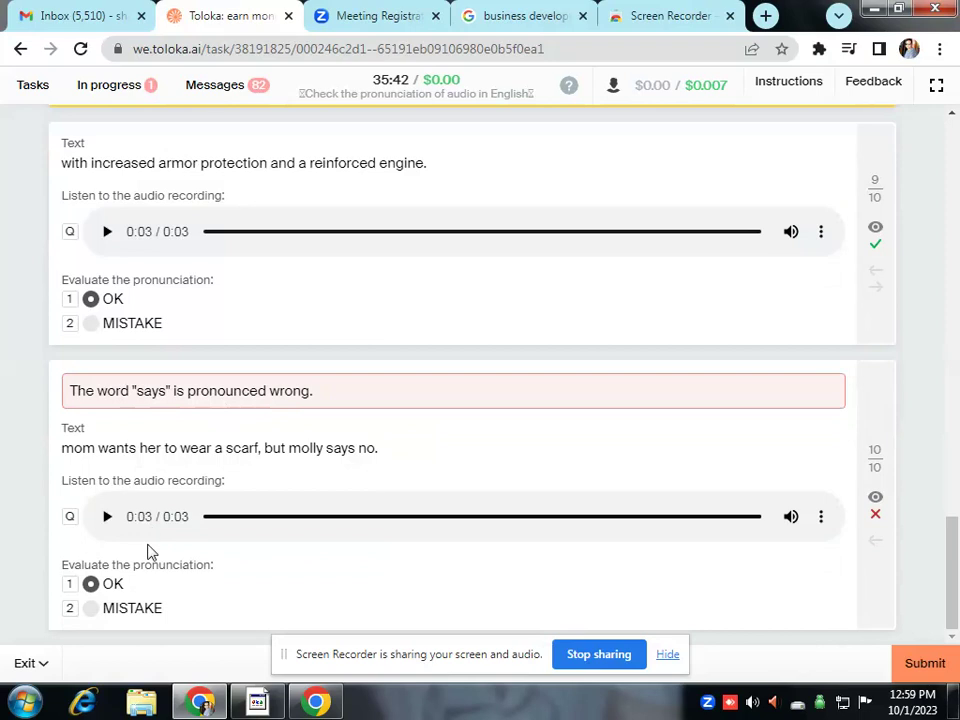
left_click(120, 609)
left_click(932, 662)
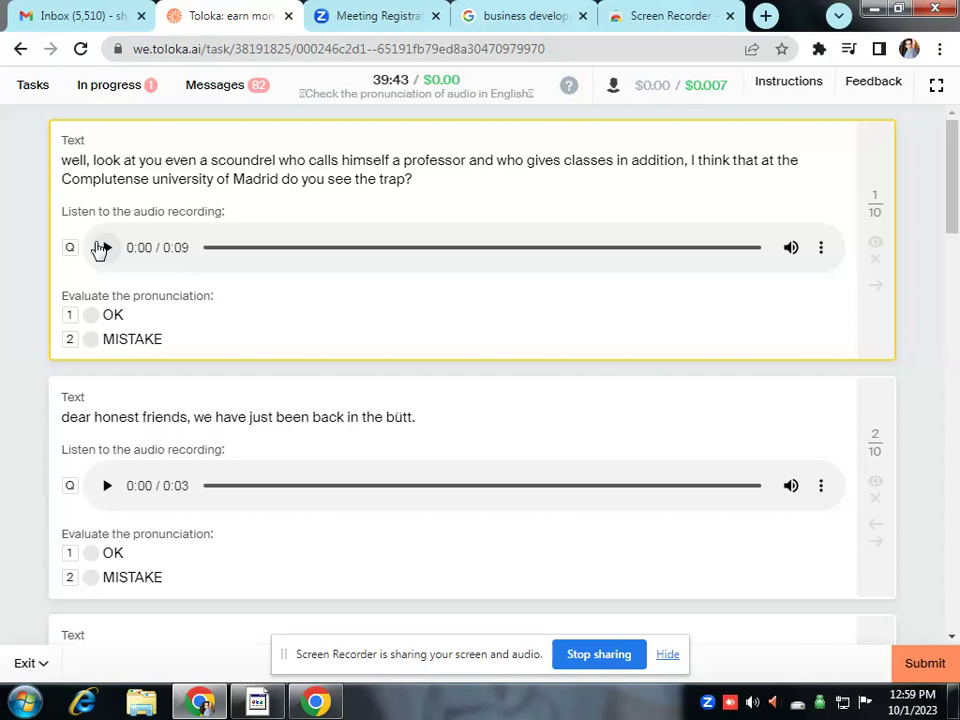
Listen to the first recording, about the professor, and the second, about honest friends, and rate both as MISTAKE.
left_click(103, 247)
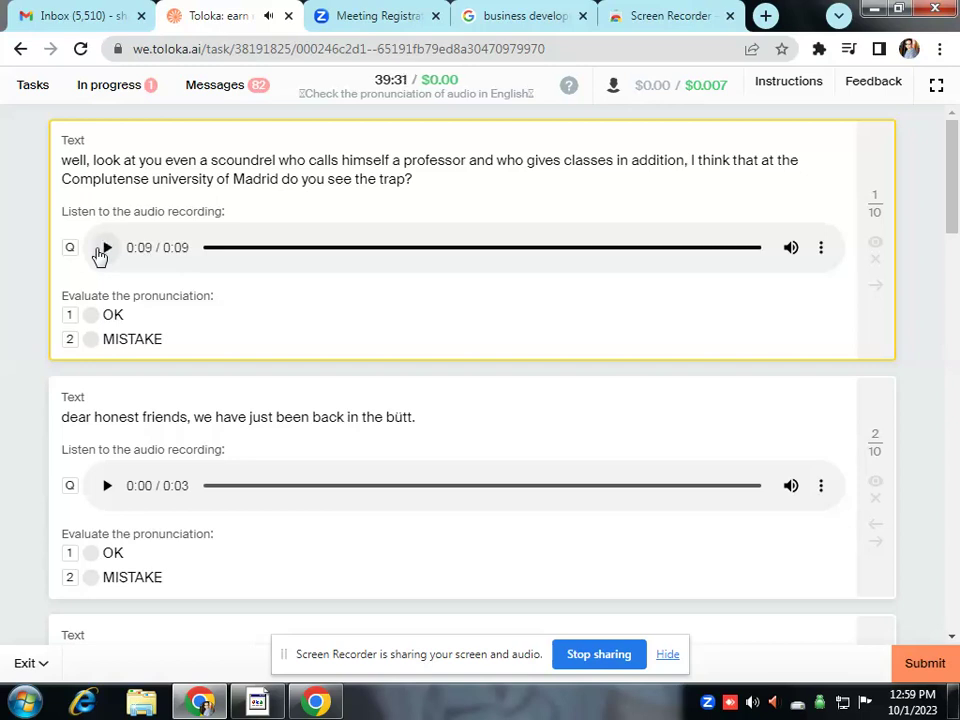
left_click(102, 250)
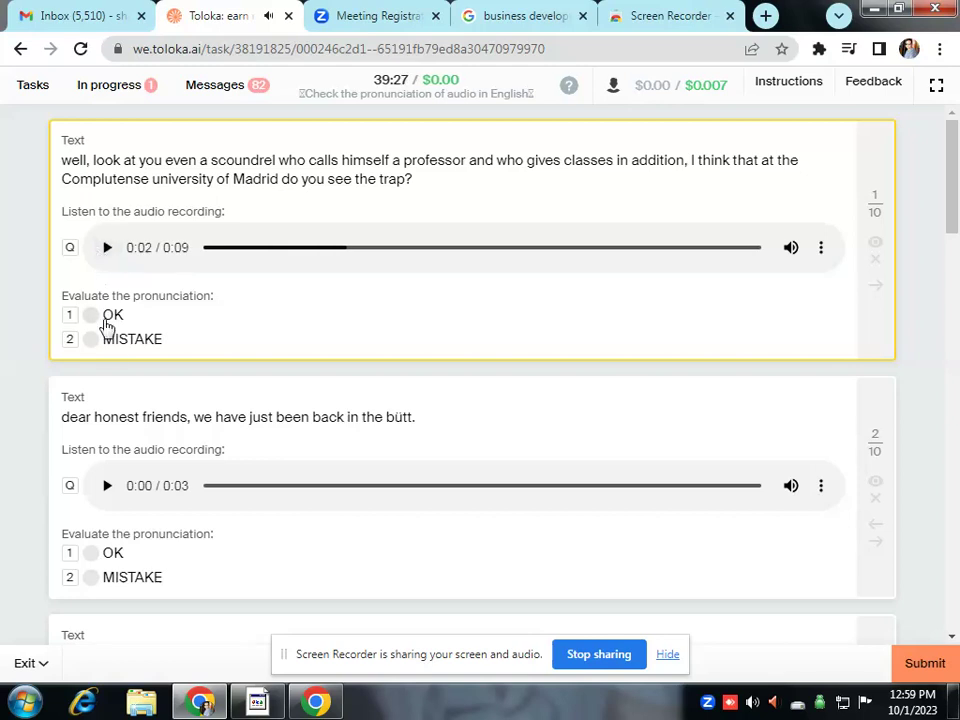
left_click(113, 343)
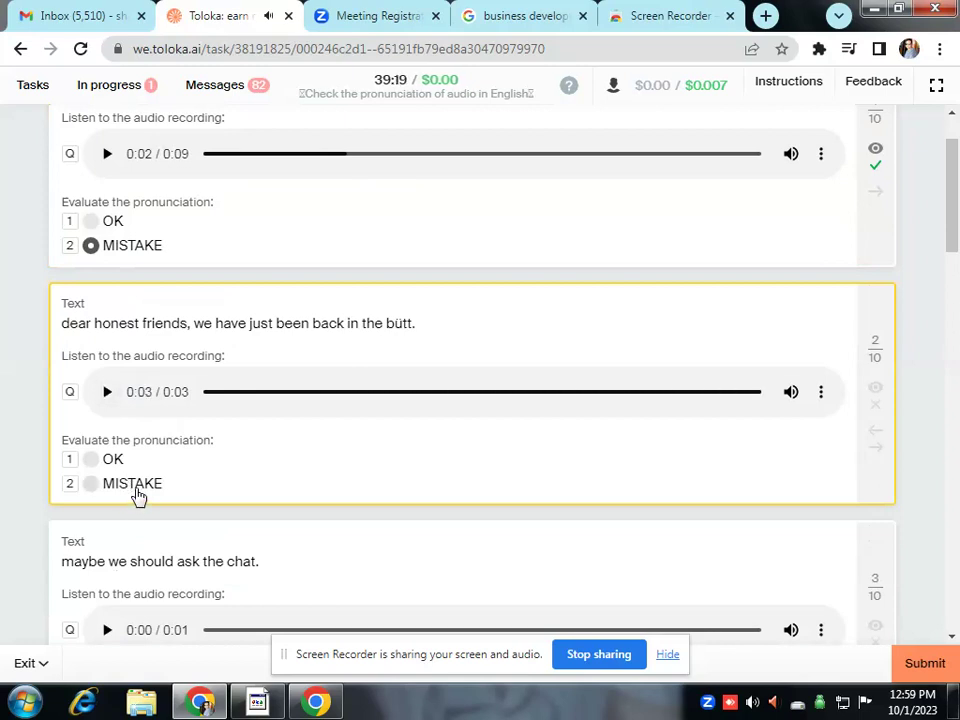
left_click(139, 497)
Play the third recording, about asking the chat, and the fourth, about the pressure stroke, rating both as MISTAKE.
scroll(137, 497, "down", 1)
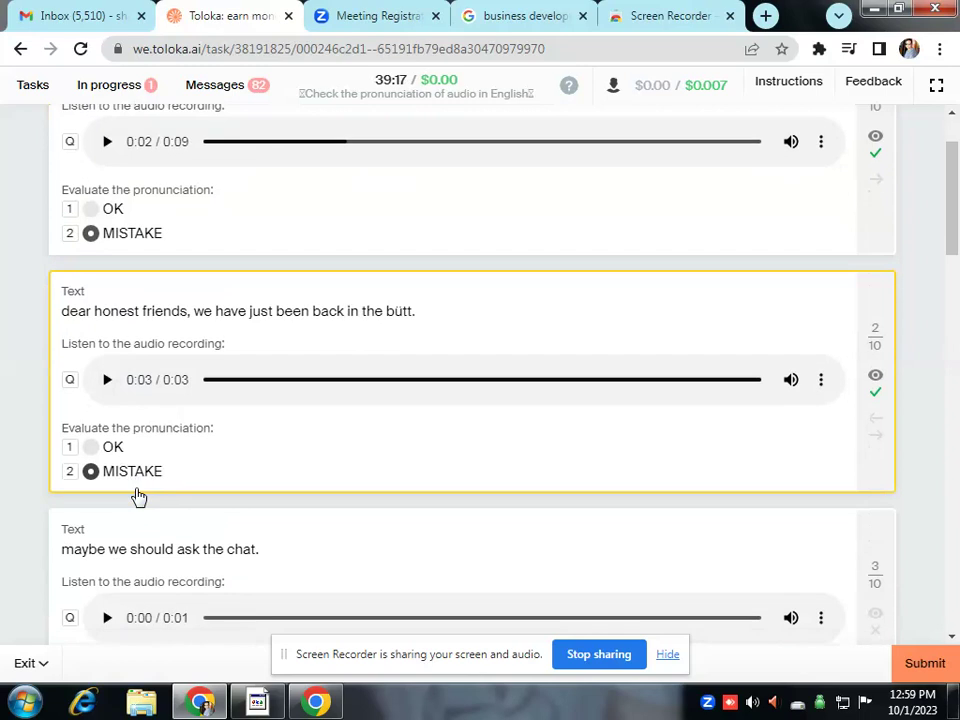
left_click(109, 536)
scroll(112, 537, "down", 1)
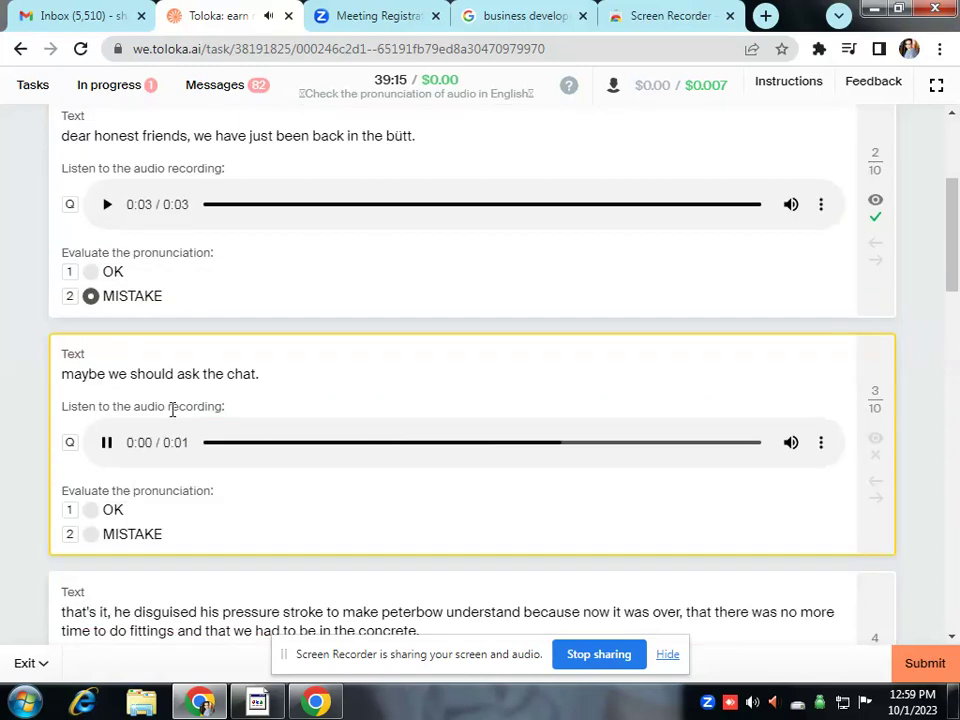
left_click(107, 442)
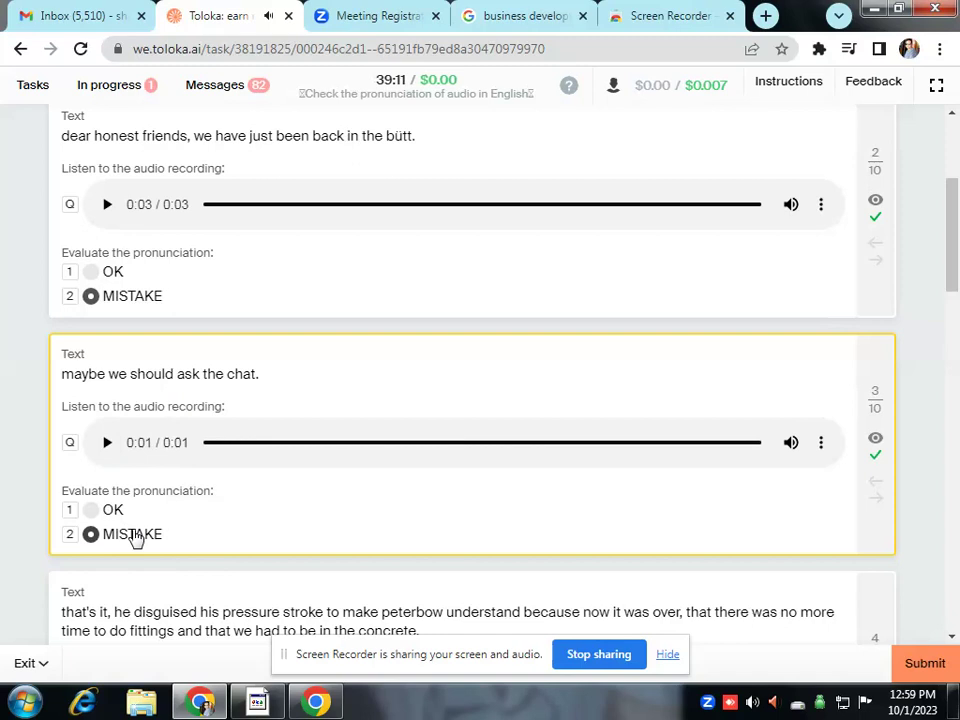
scroll(136, 540, "down", 2)
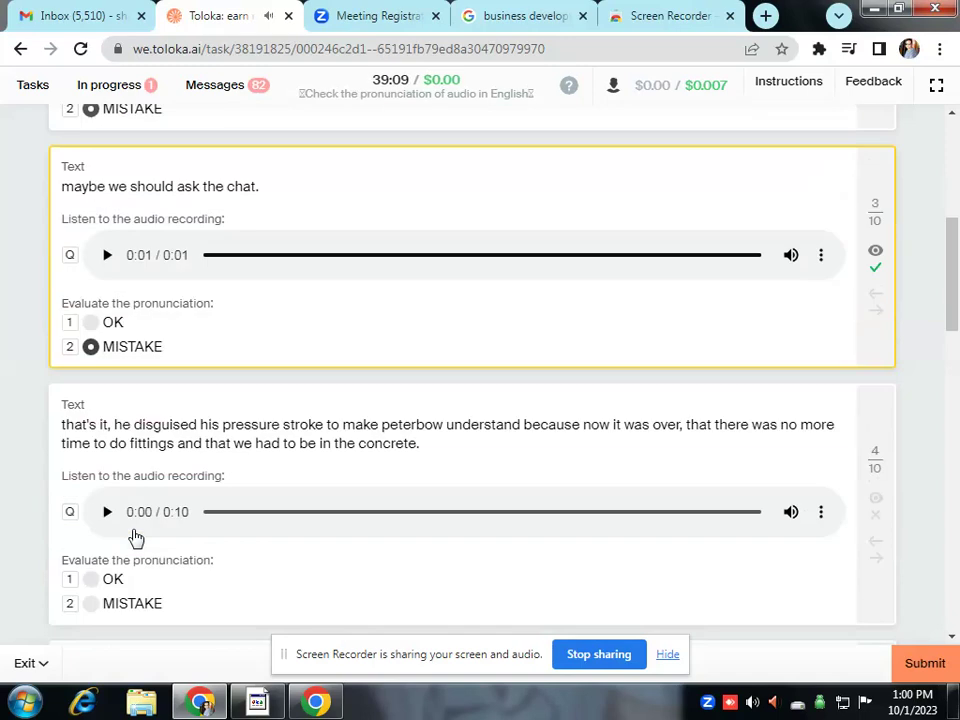
left_click(107, 512)
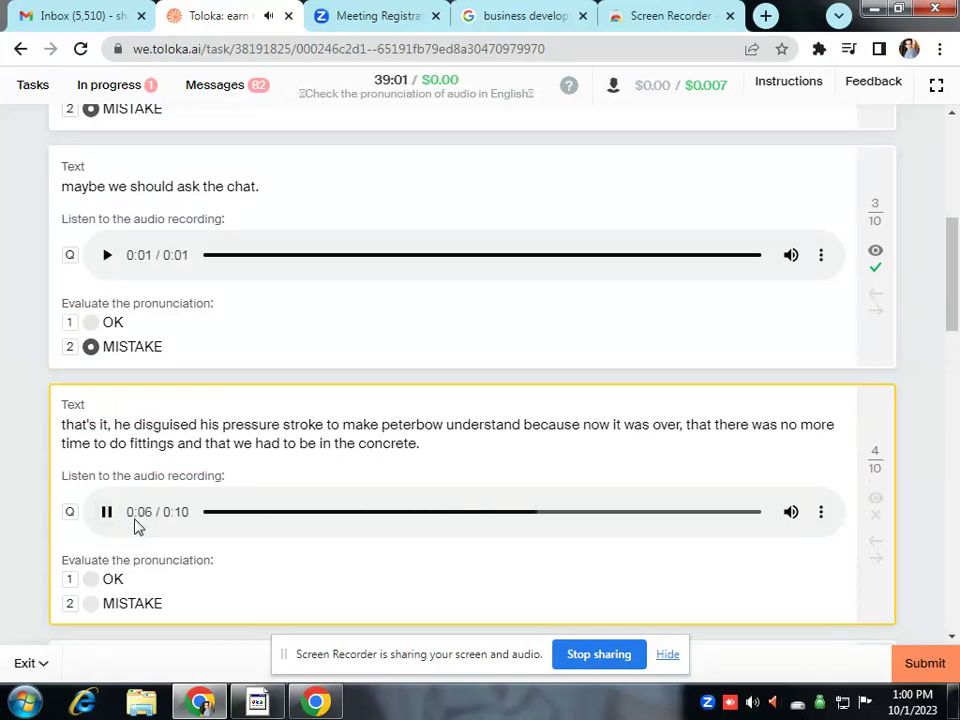
left_click(128, 606)
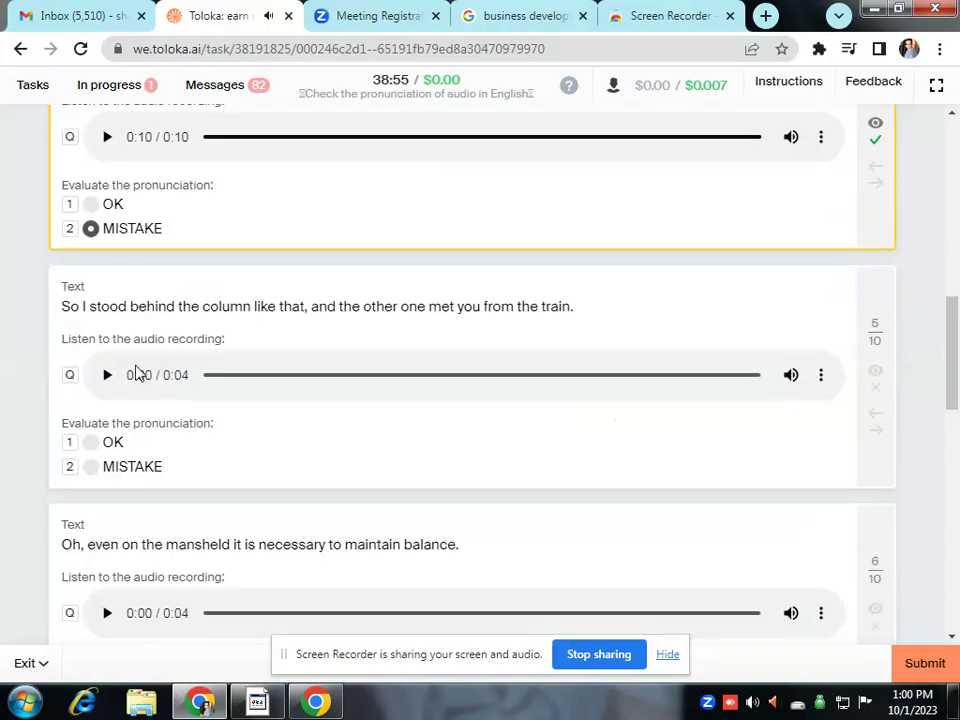
Play the fifth recording, about the column, and rate it OK, then play the sixth, about balance, and rate it MISTAKE.
left_click(109, 376)
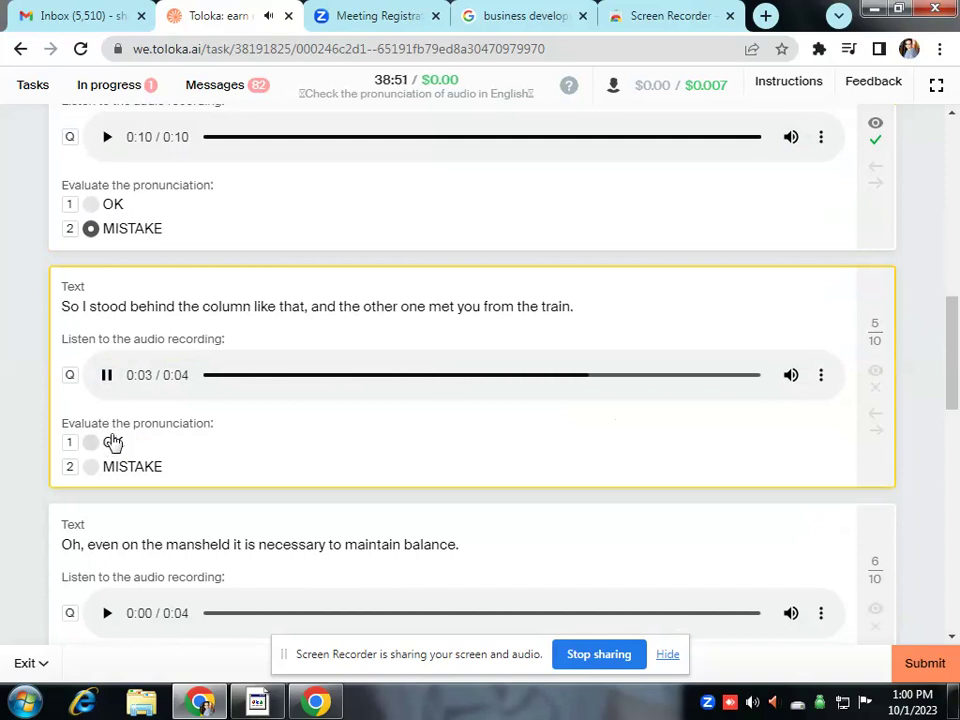
left_click(112, 442)
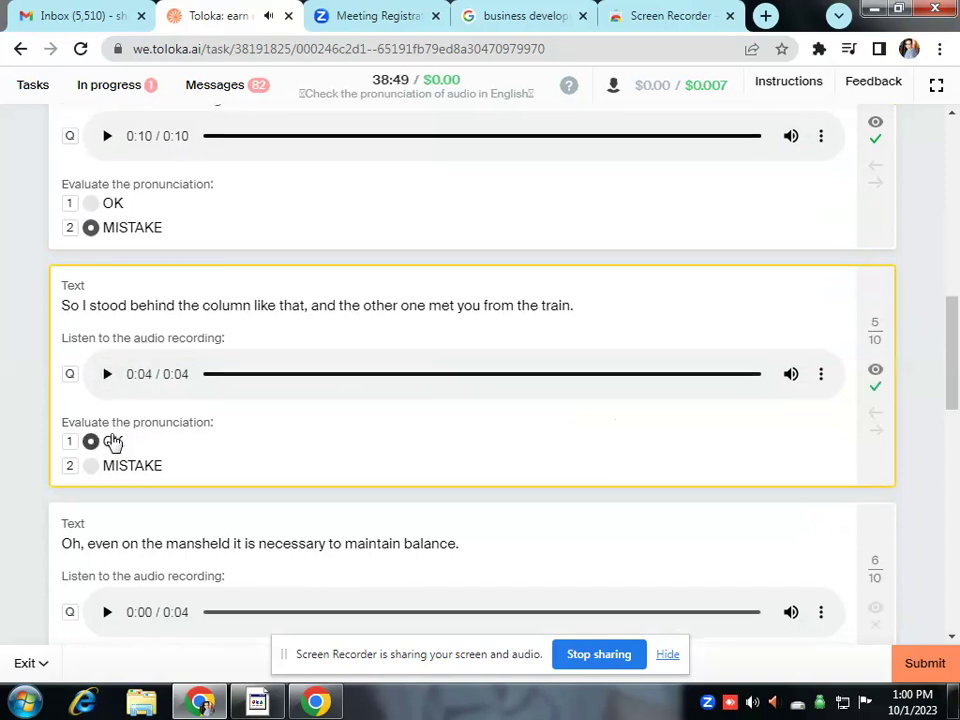
scroll(113, 443, "down", 3)
left_click(107, 332)
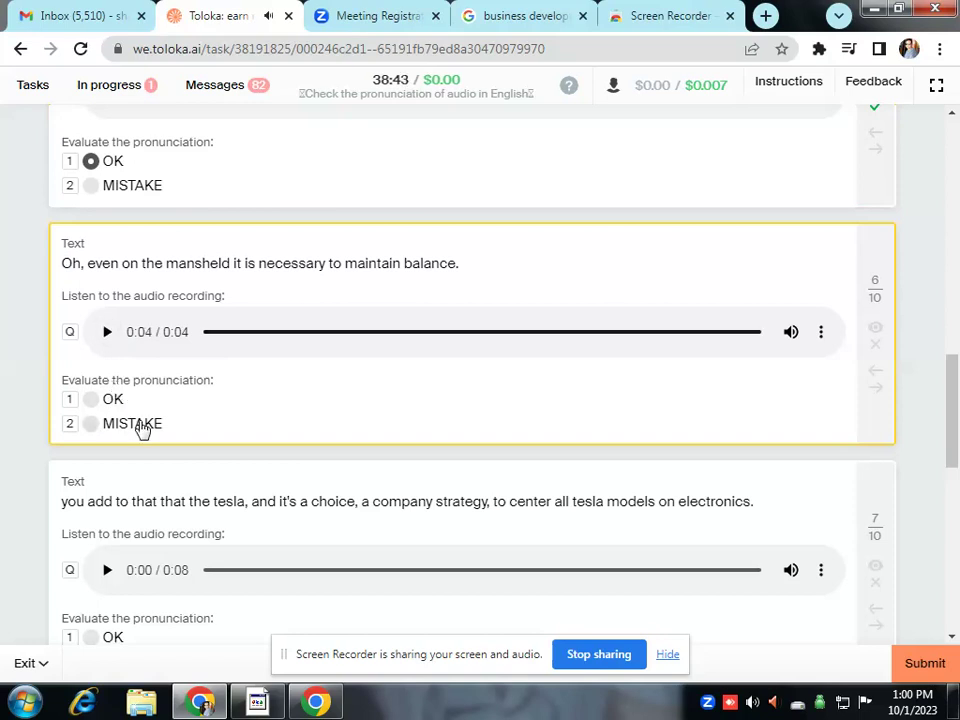
left_click(141, 426)
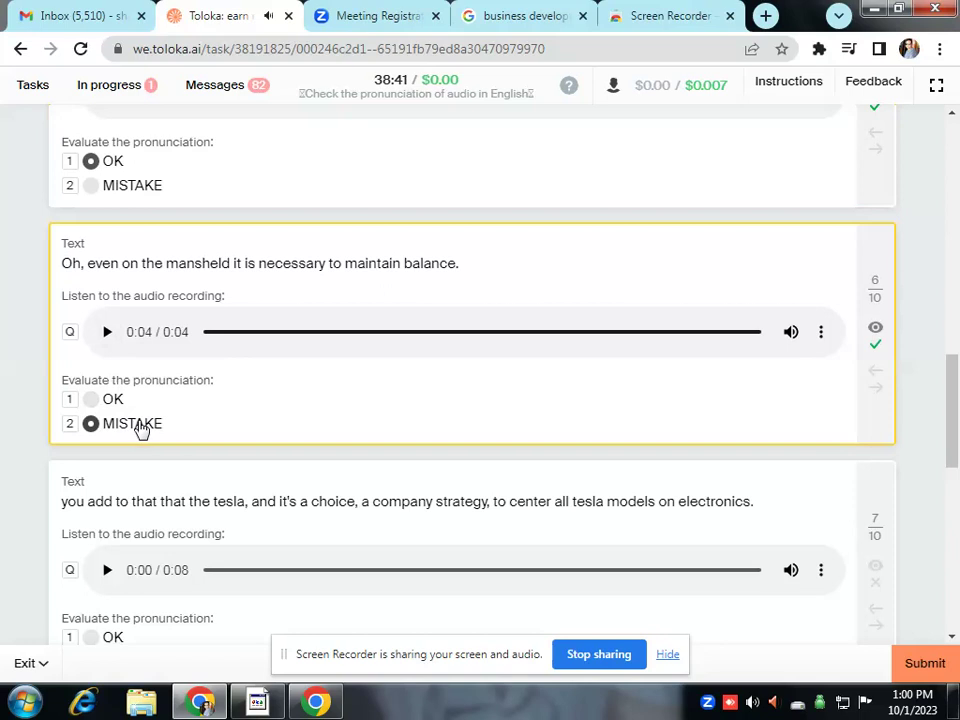
Play the seventh recording, about Tesla models, try both ratings, replay it and settle on MISTAKE.
scroll(141, 428, "down", 2)
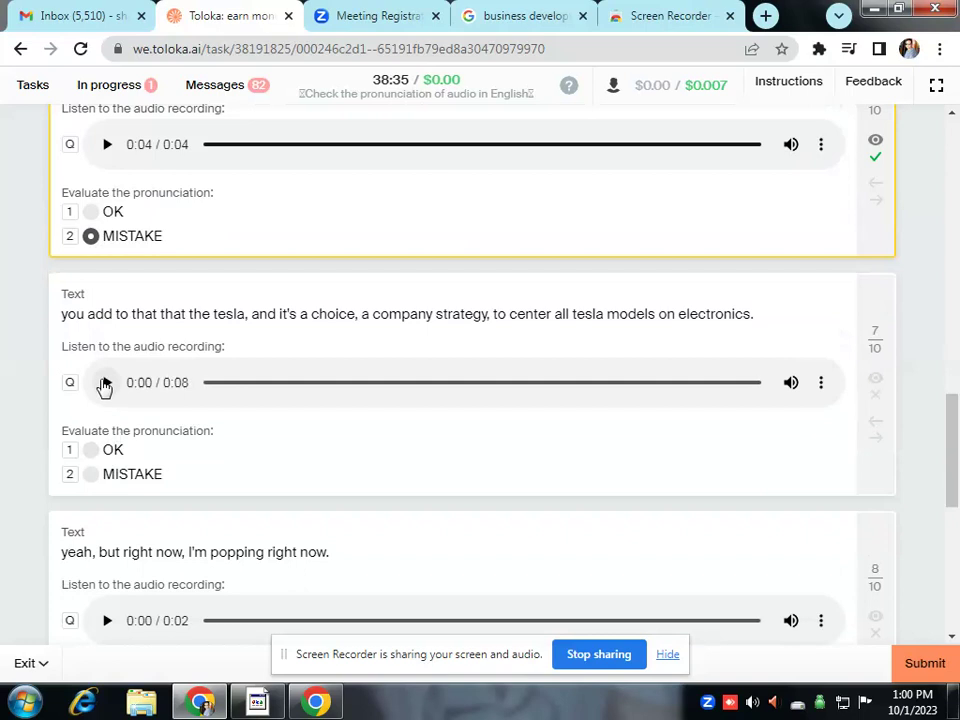
left_click(106, 383)
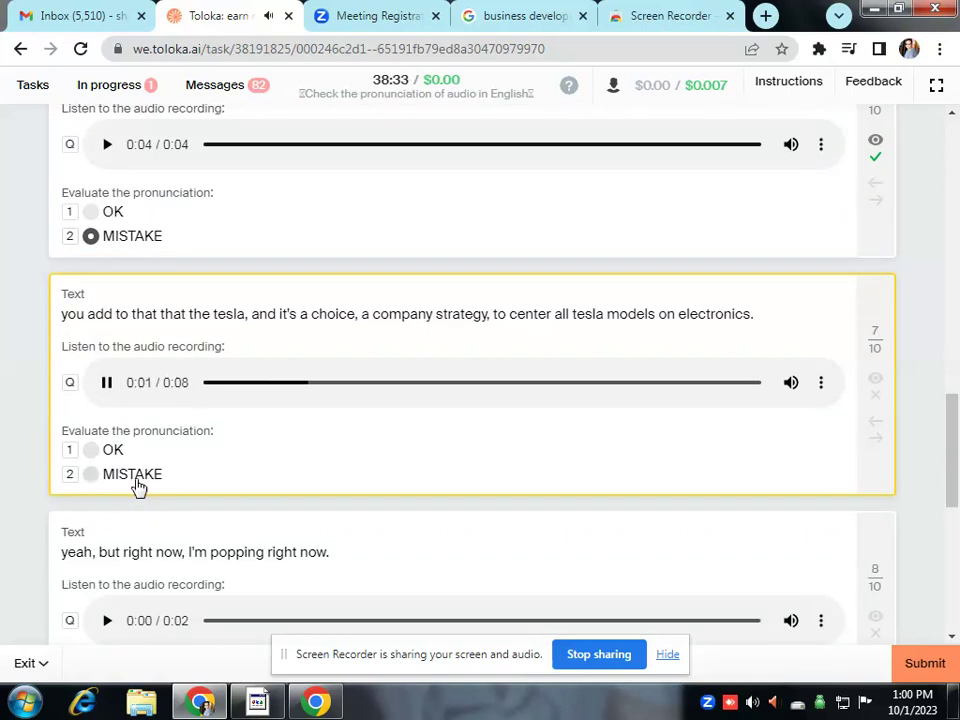
left_click(137, 484)
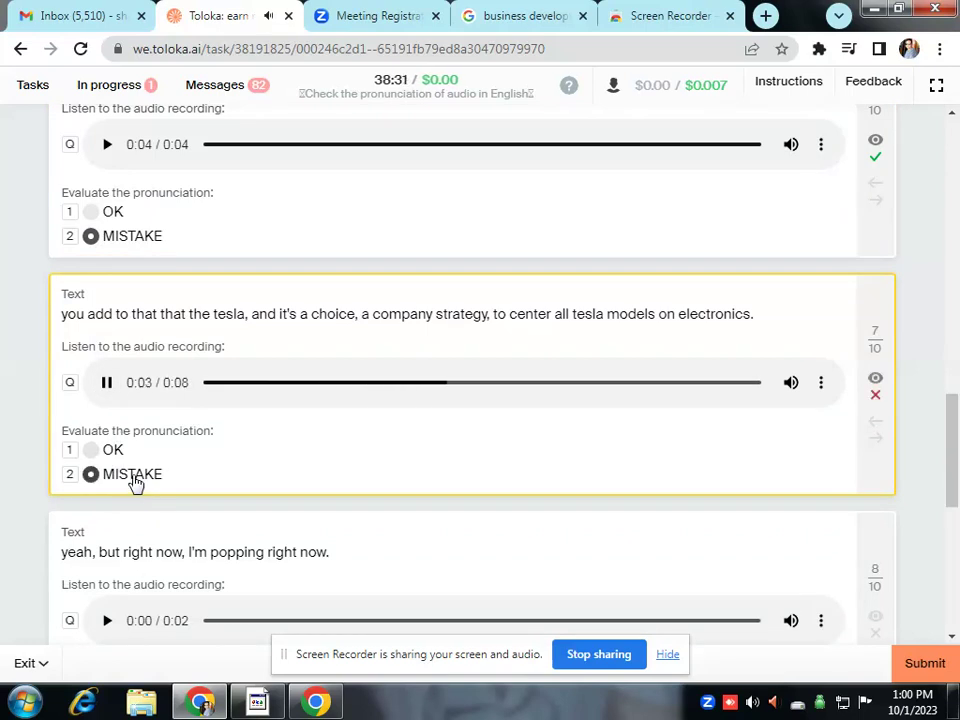
scroll(135, 483, "down", 5)
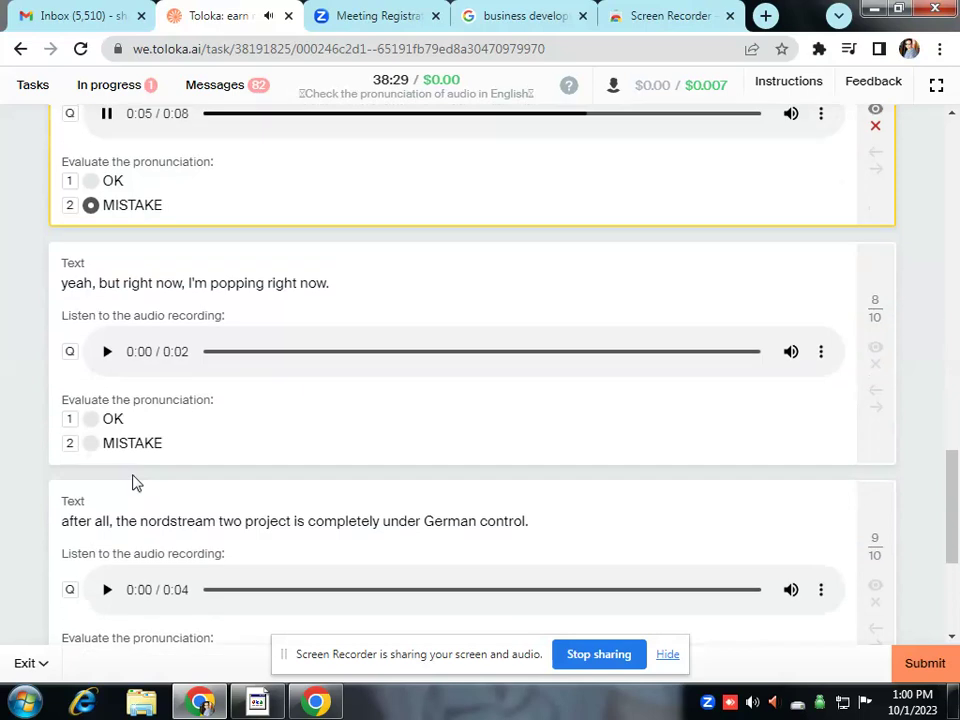
scroll(135, 483, "up", 2)
left_click(104, 361)
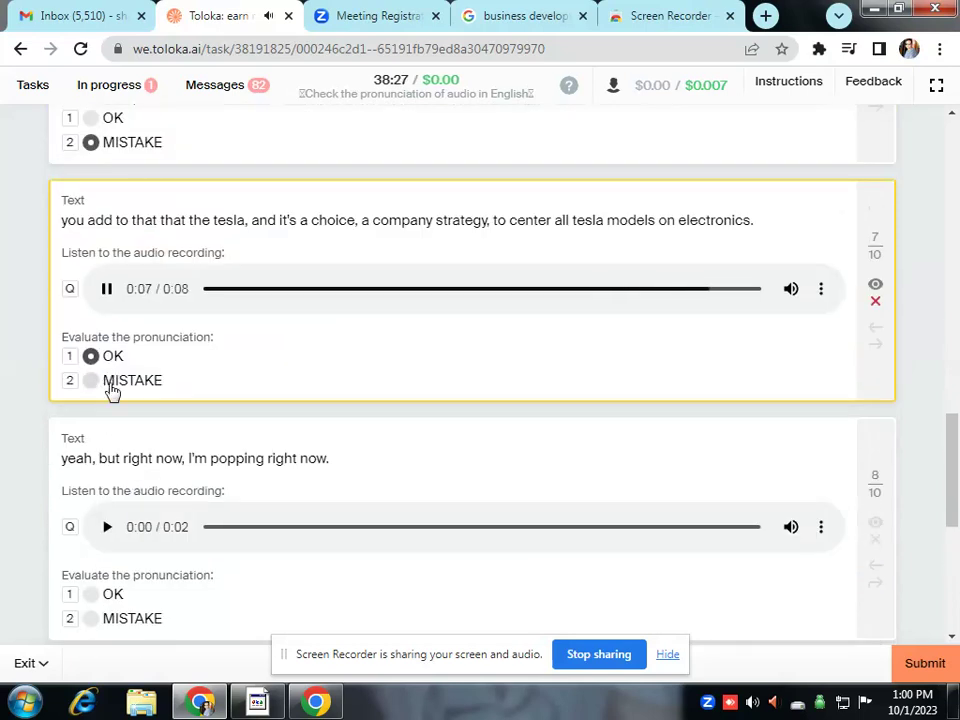
left_click(107, 289)
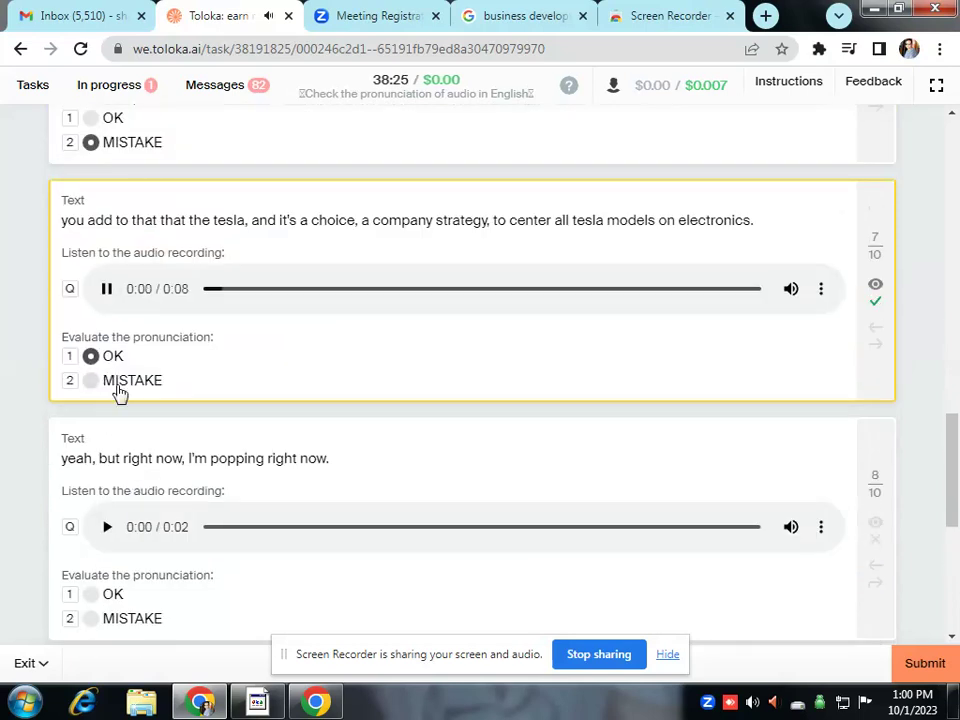
left_click(118, 392)
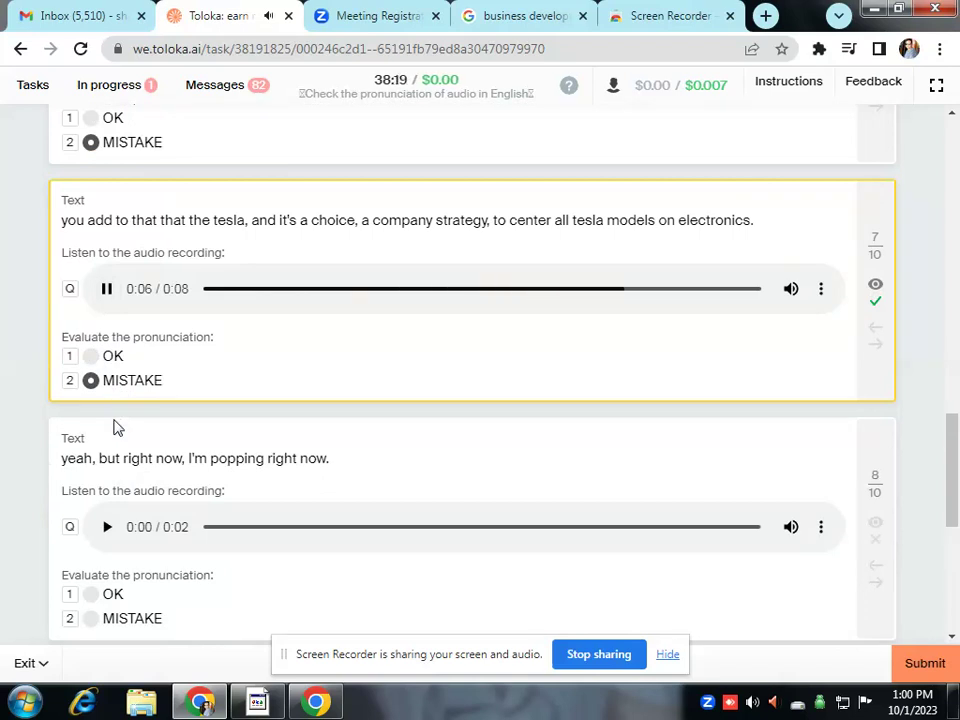
Listen to the eighth recording, about popping, and rate it OK; play the ninth, about the nordstream project, and rate it MISTAKE.
scroll(116, 424, "down", 3)
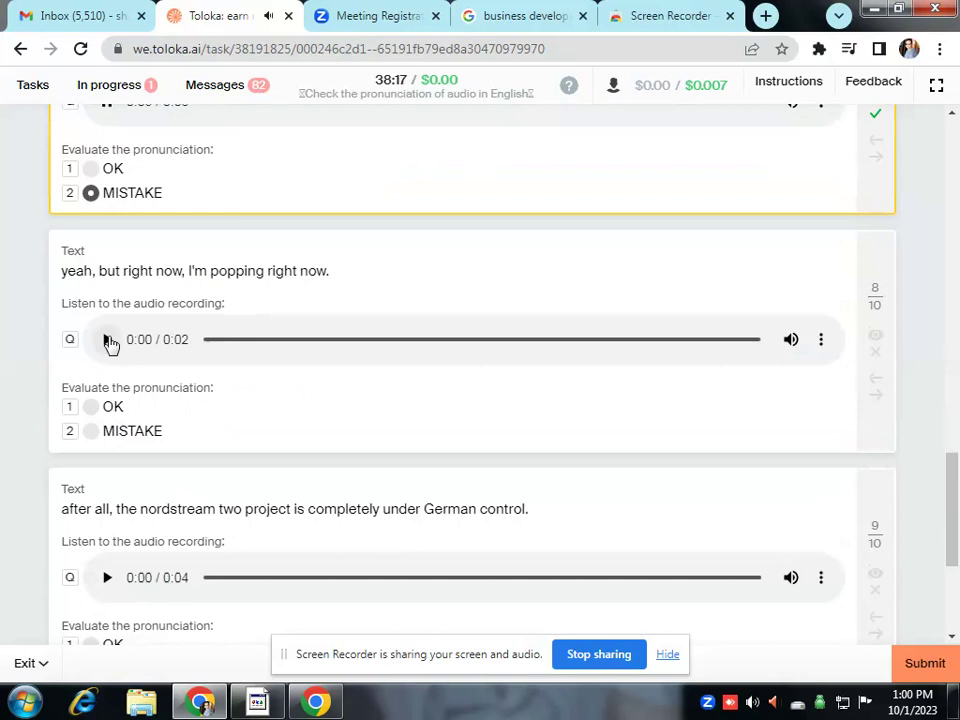
left_click(107, 339)
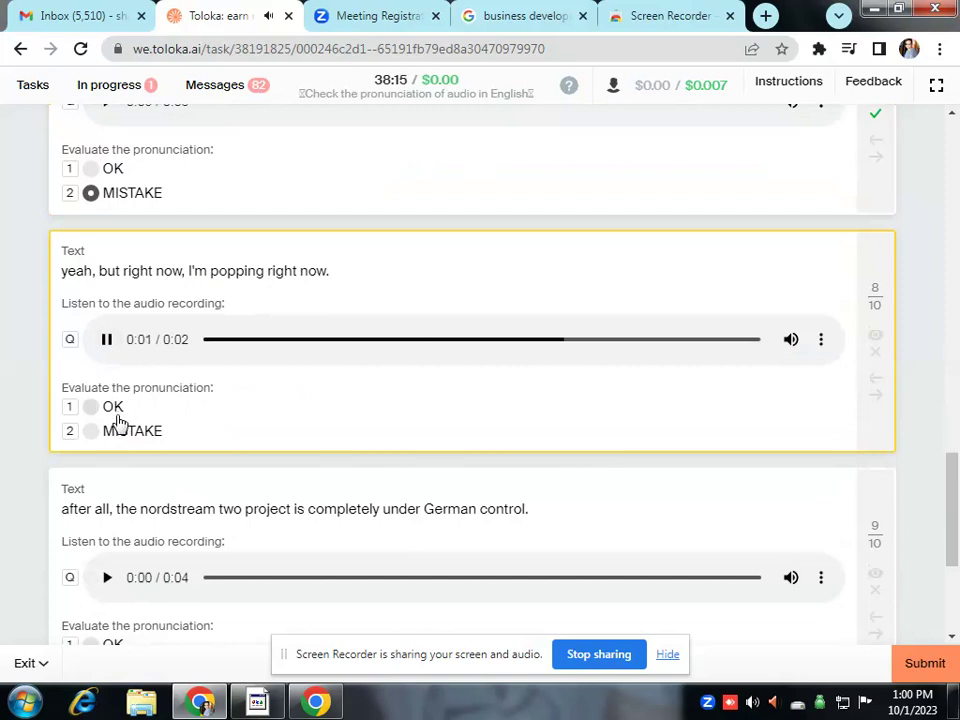
left_click(110, 345)
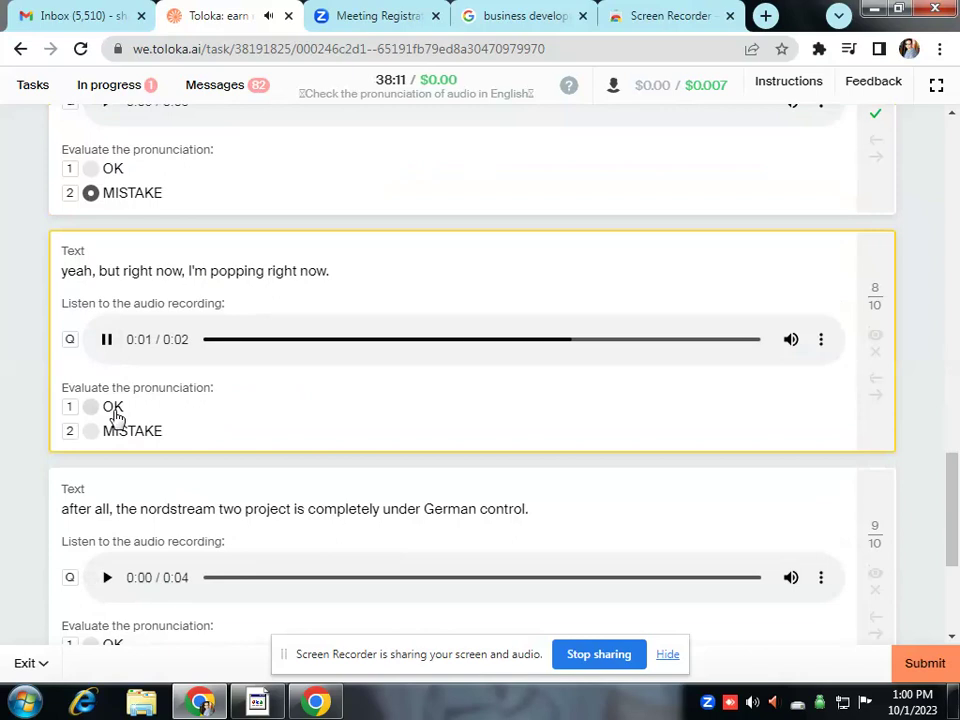
left_click(115, 414)
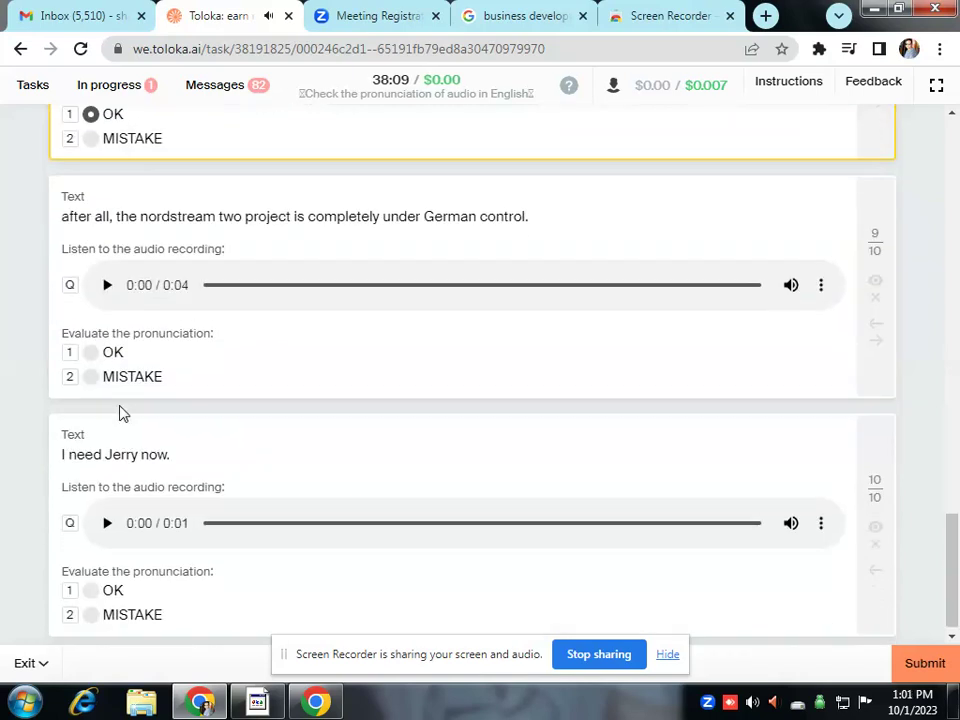
left_click(108, 279)
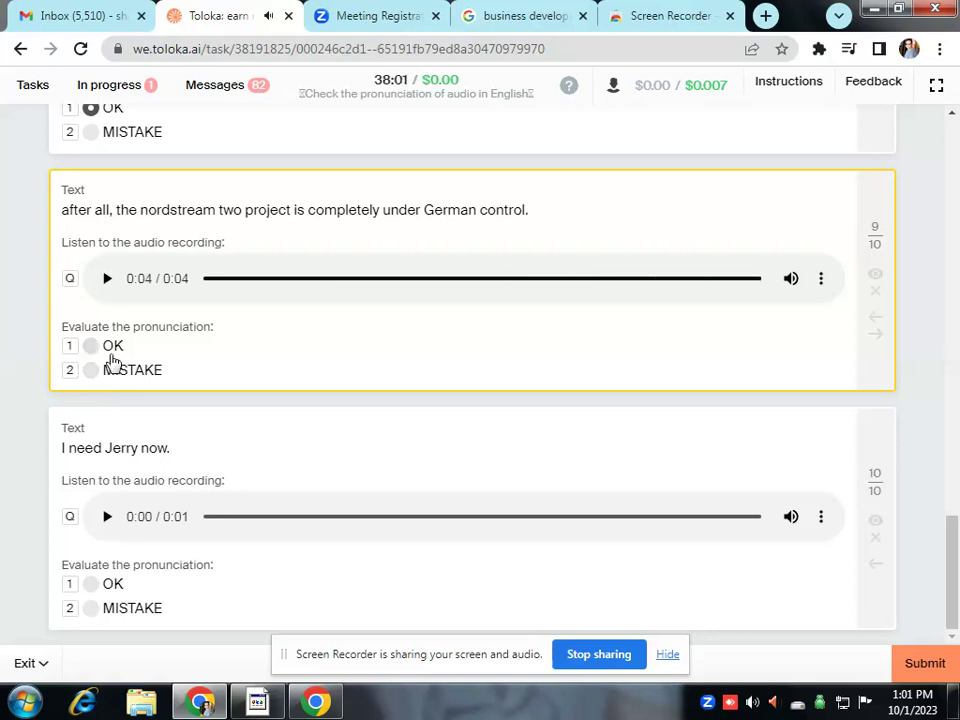
left_click(111, 374)
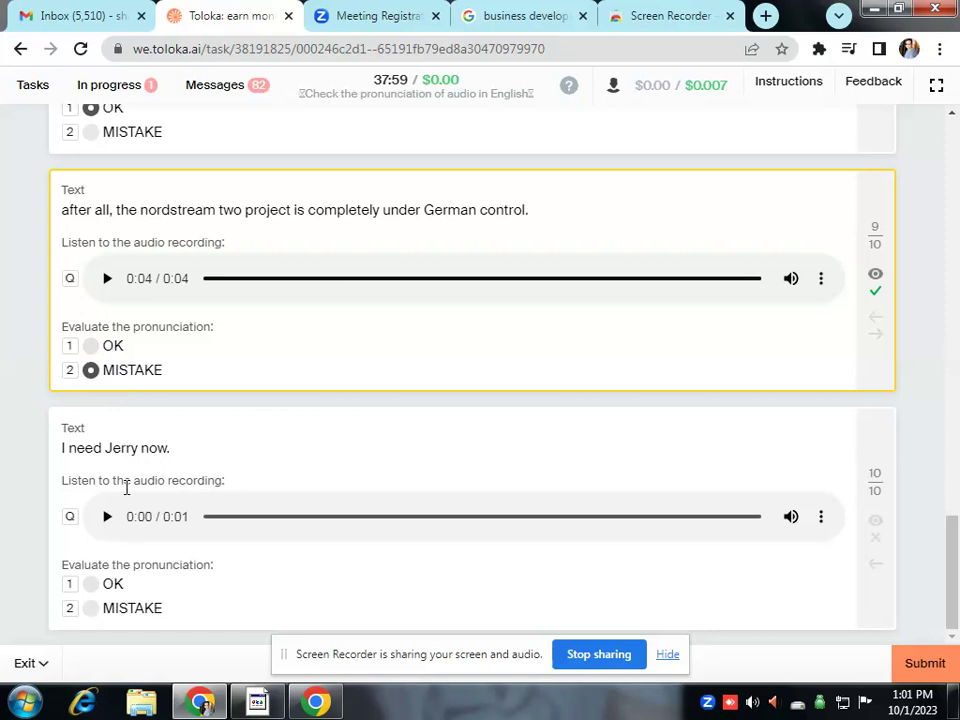
Play the tenth recording, rate its pronunciation OK and submit the page of ten ratings.
left_click(107, 517)
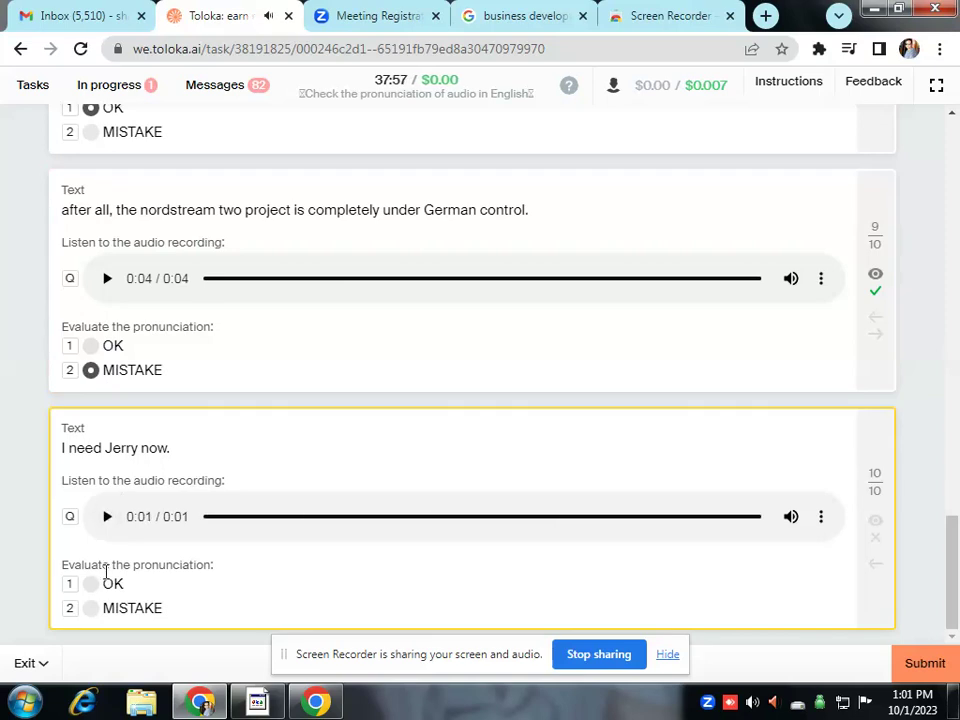
left_click(104, 585)
left_click(922, 661)
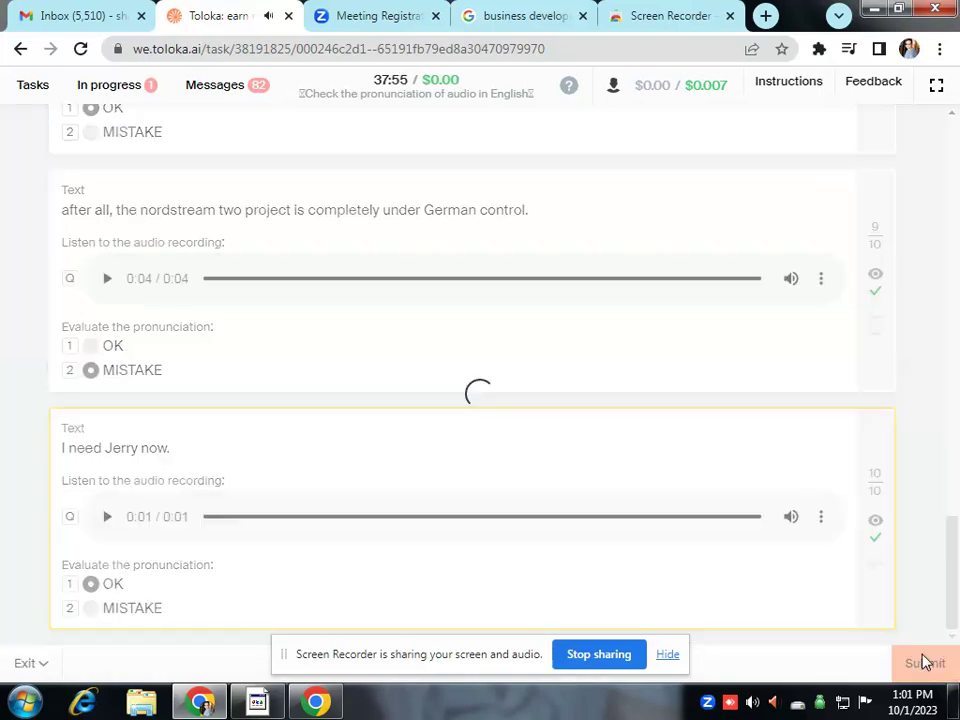